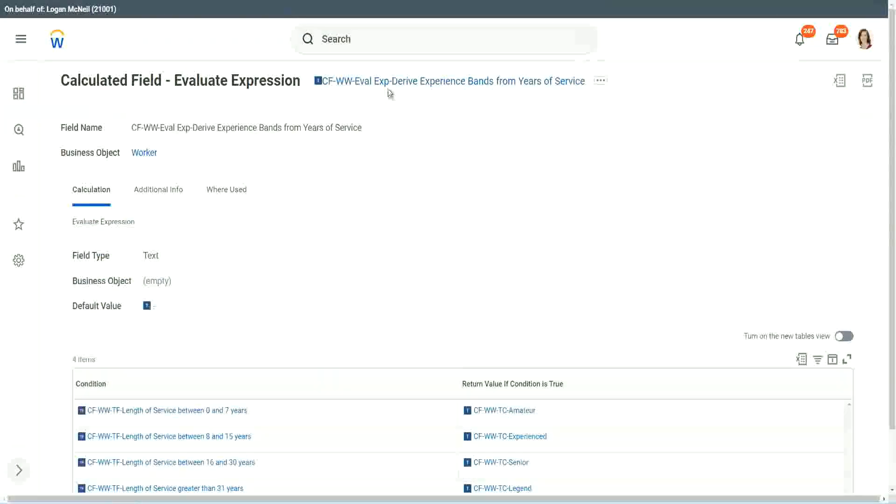
Copy the name of the existing Evaluate Expression calculated field and open the Create Calculated Field task.
right_click(387, 85)
left_click(421, 141)
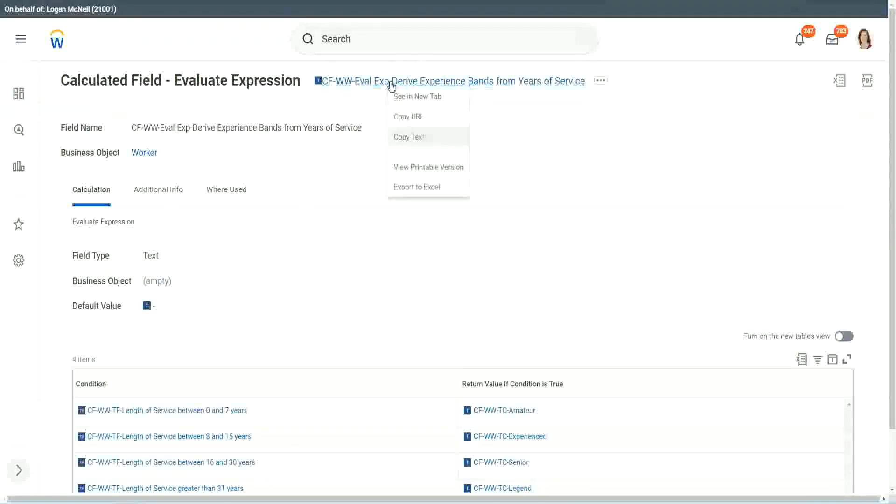
left_click(374, 43)
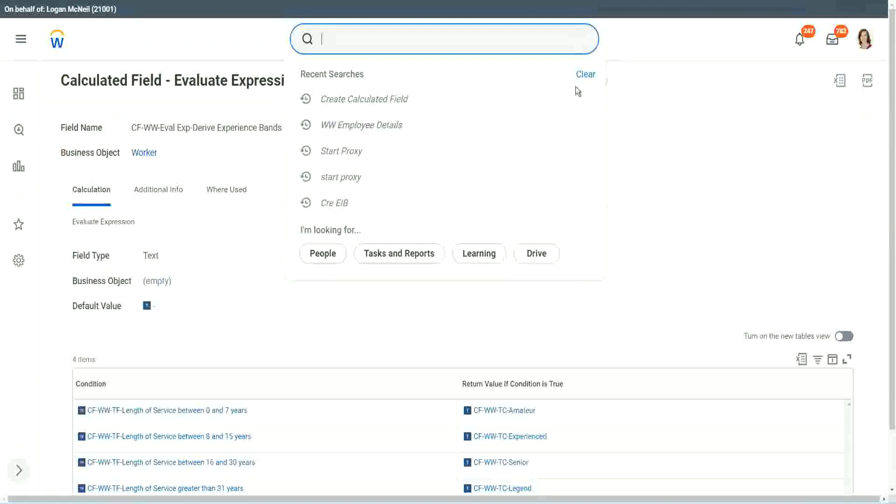
left_click(355, 35)
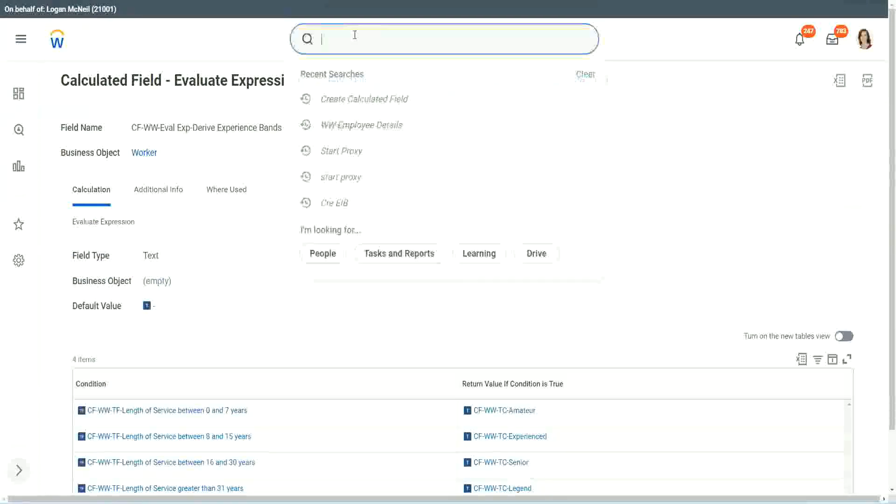
type("create calc")
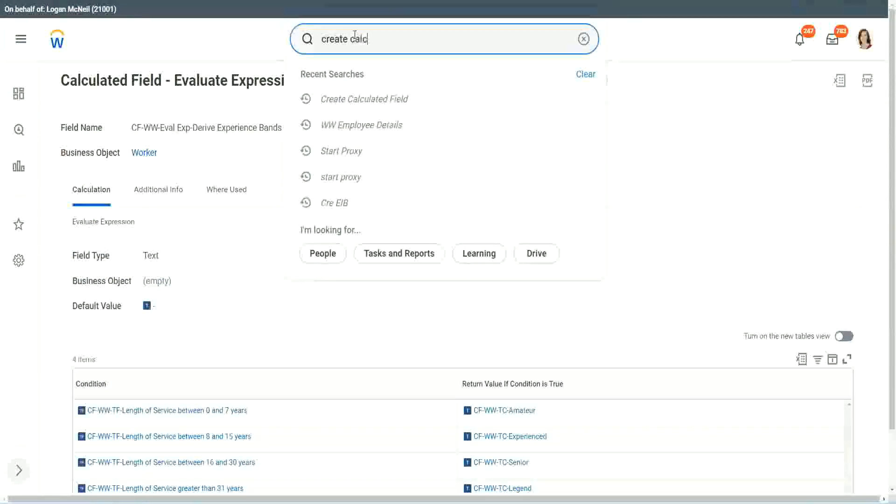
type(" field")
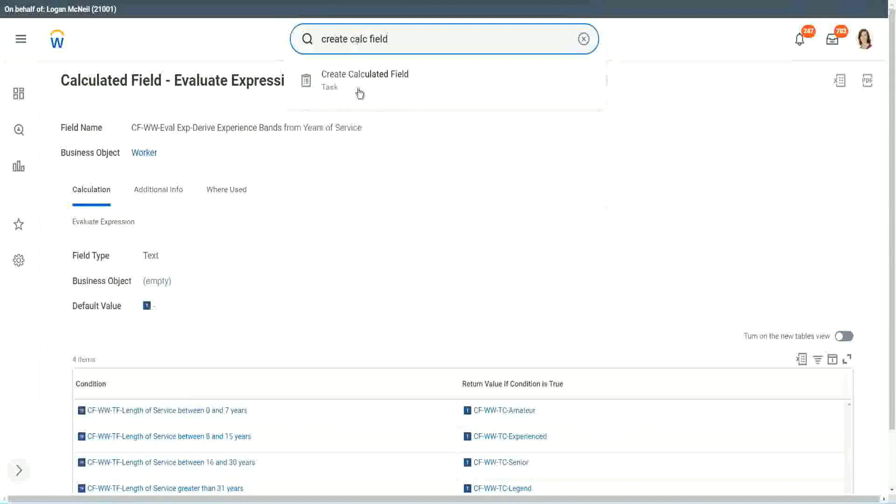
left_click(368, 86)
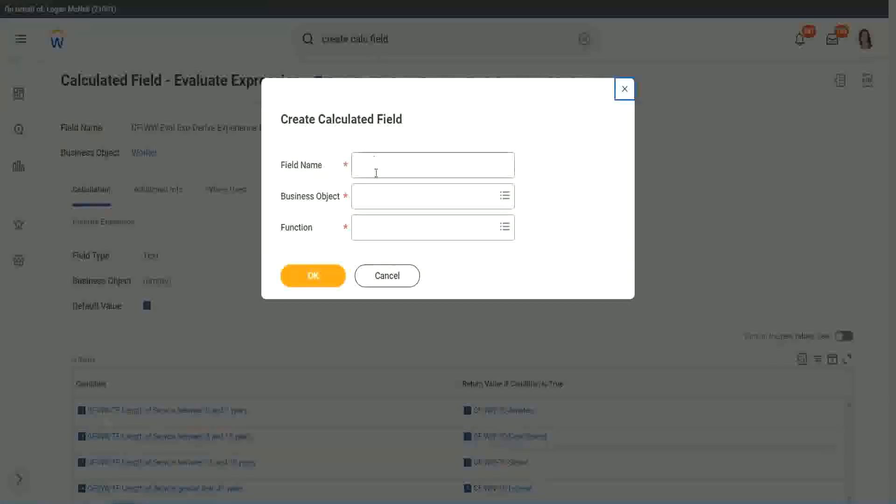
Name the new calculated field CF-WW-LRB-Identify Experience Bands from years of Service.
left_click(377, 167)
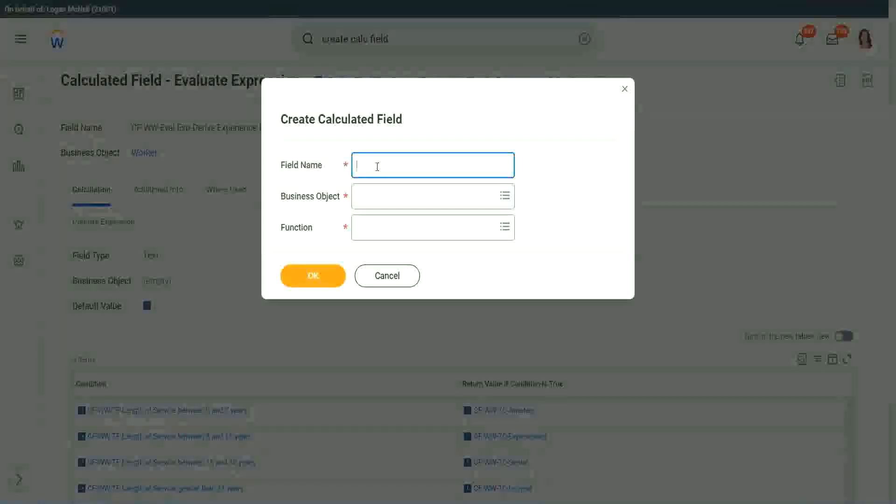
type("CF")
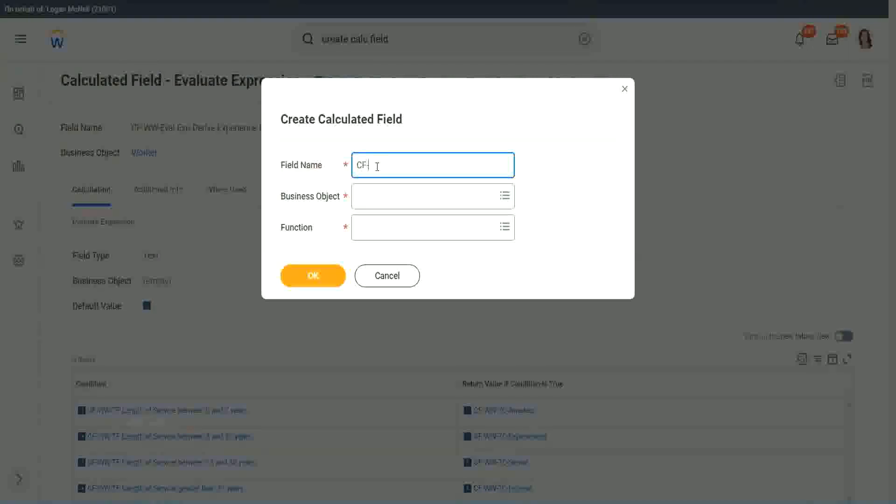
type("-WW")
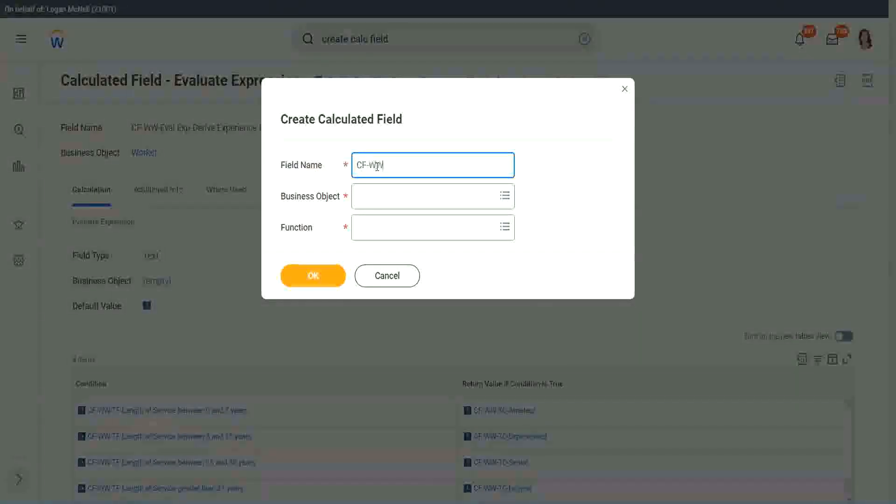
type("-IRB")
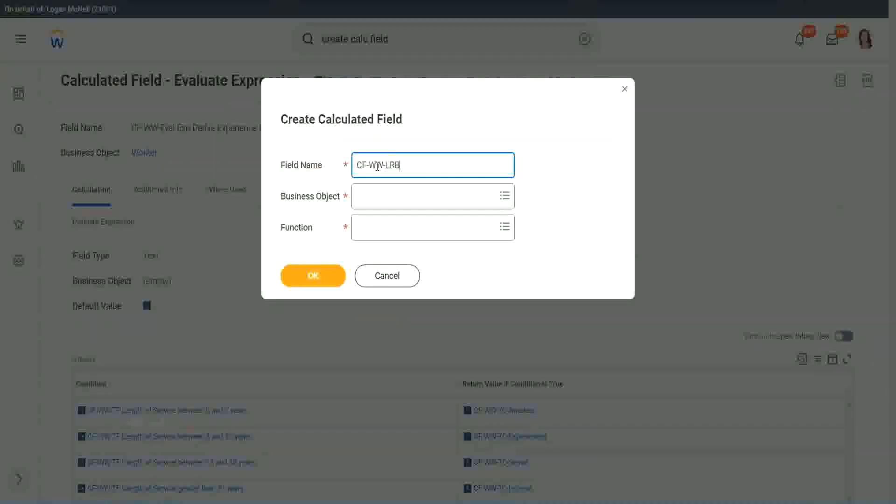
type("-Identify Exe")
key("BackSpace")
type("perience Bands fro")
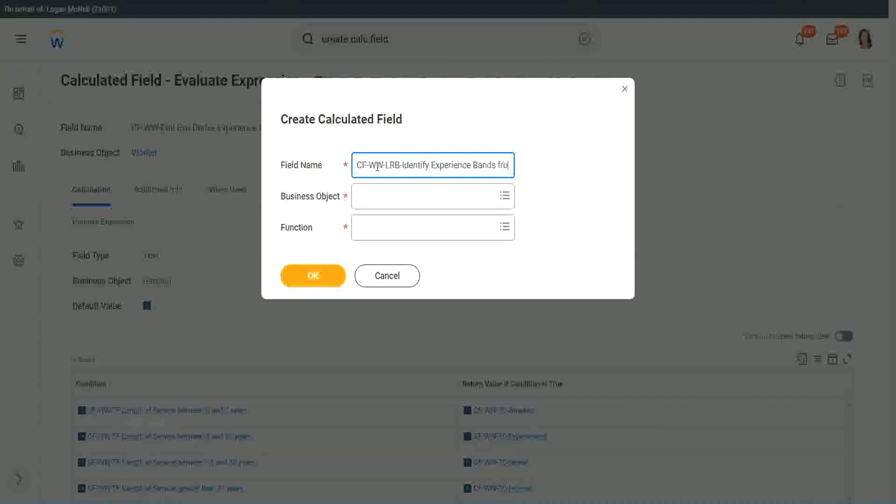
type("m years of Service")
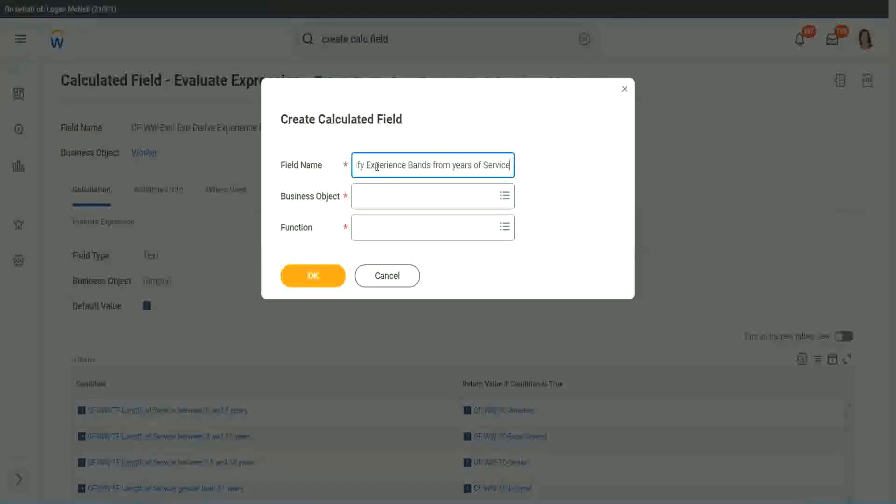
Set the business object to Worker and the function to Lookup Range Band, and proceed to the field's calculation setup.
key("Tab")
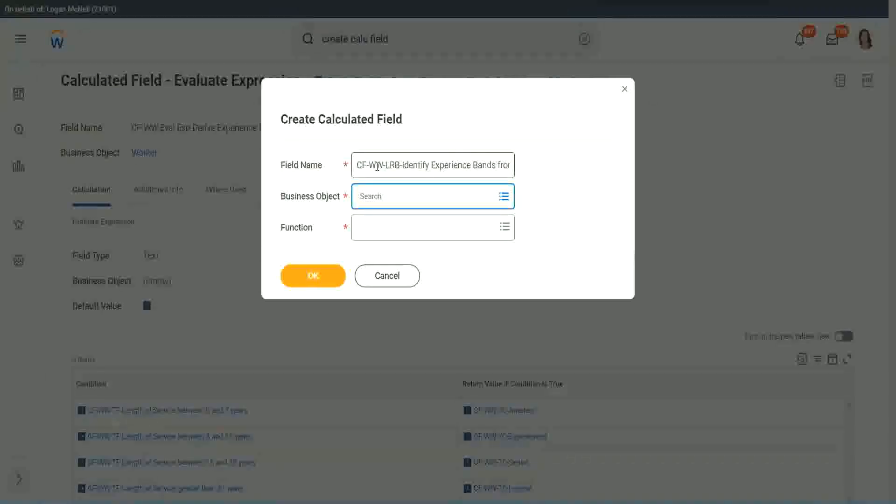
type("worker")
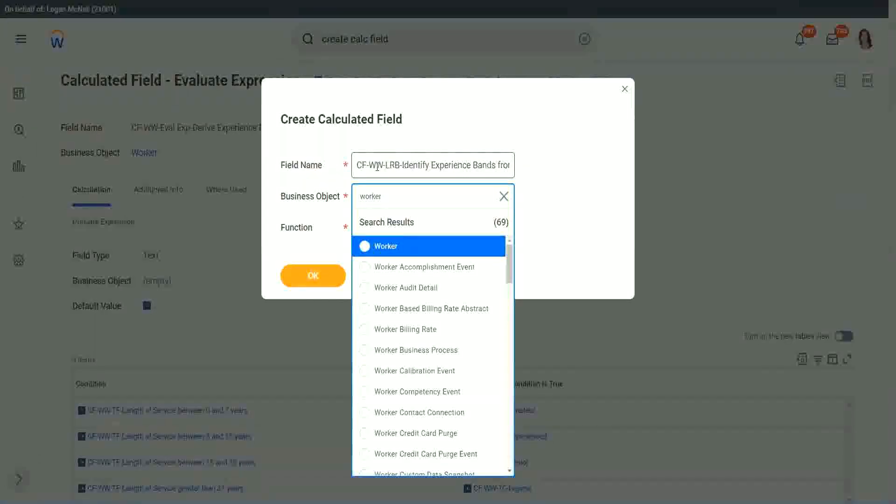
key("Return")
key("Tab")
type("lrb")
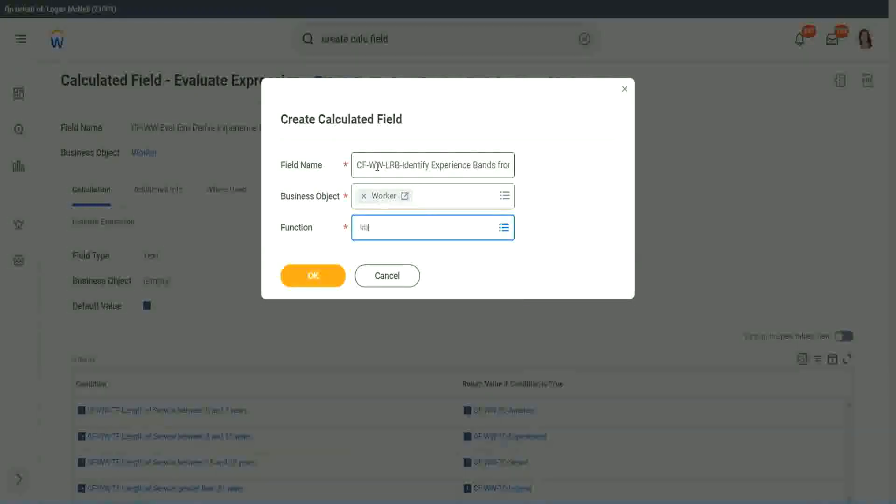
key("Return")
key("Return")
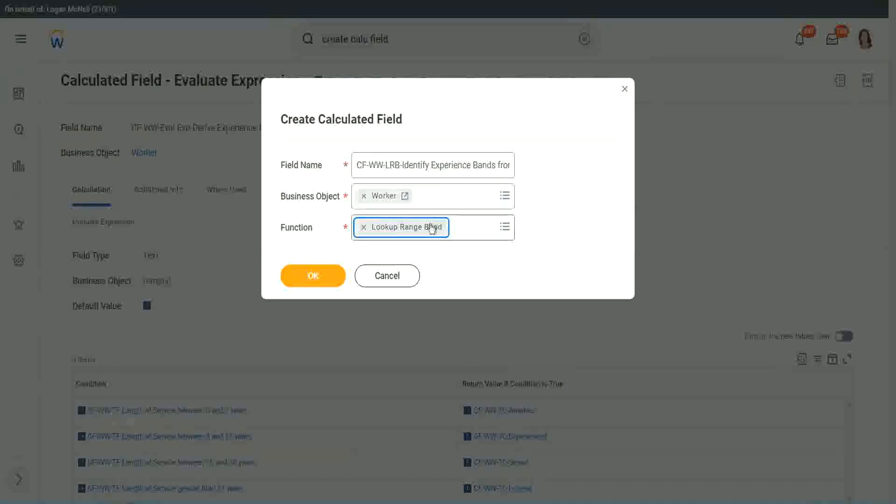
left_click(320, 277)
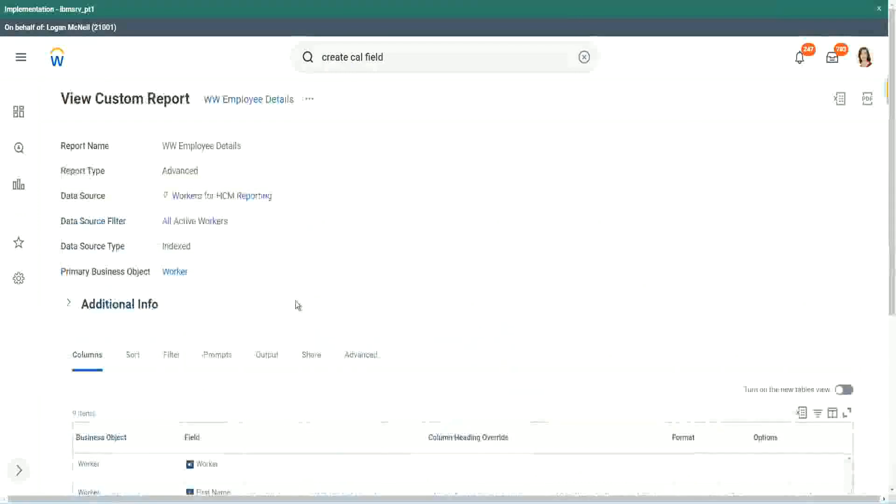
Copy CF-WW-Convert Text To Number-Number of Years from Length of Service from the WW Employee Details report and set it as the source field.
scroll(299, 303, "down", 5)
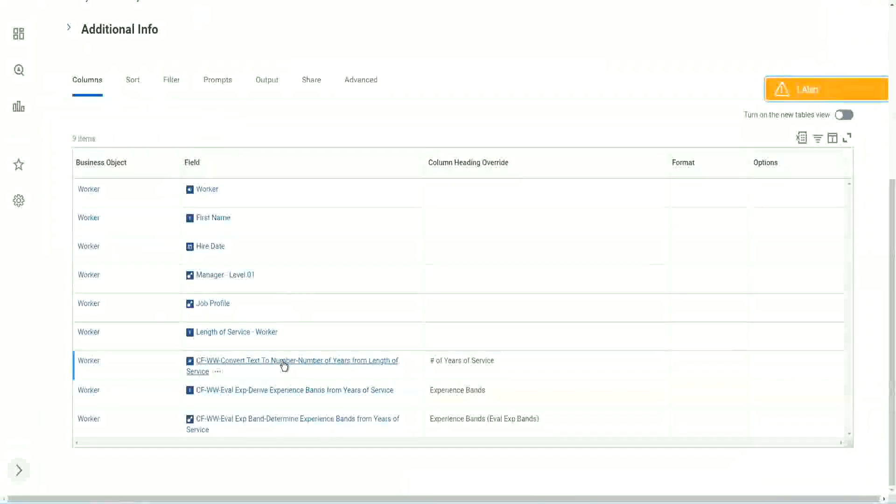
right_click(283, 368)
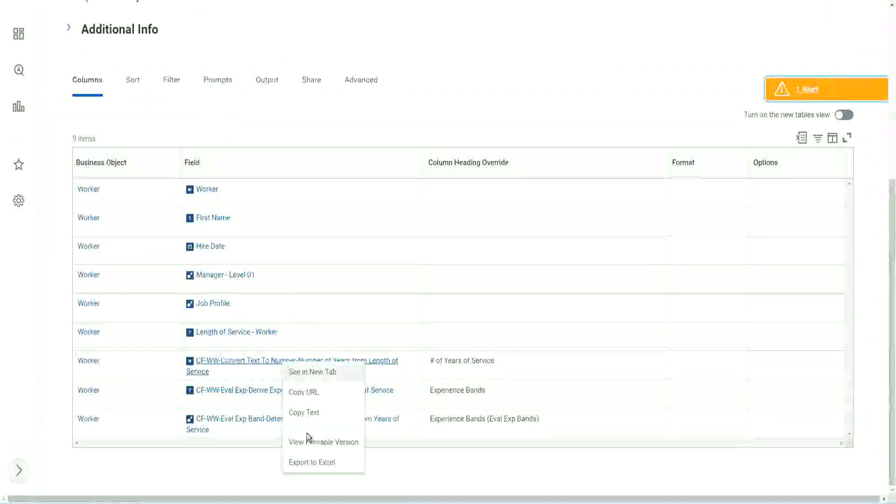
left_click(306, 413)
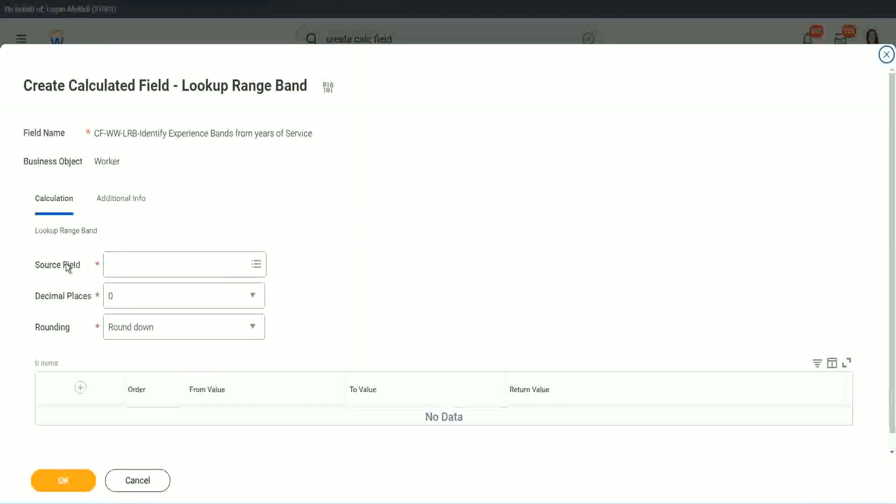
left_click(139, 262)
key("Return")
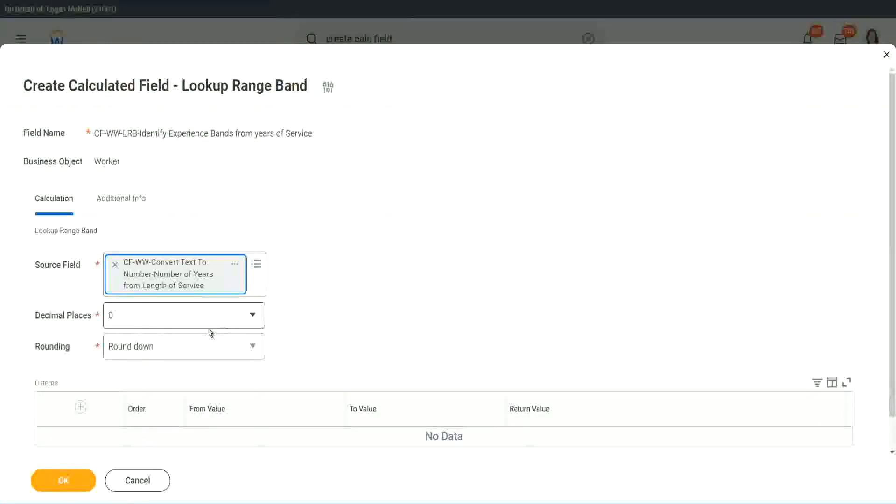
Review the decimal places options, keep 0, and set the rounding to Round.
left_click(175, 320)
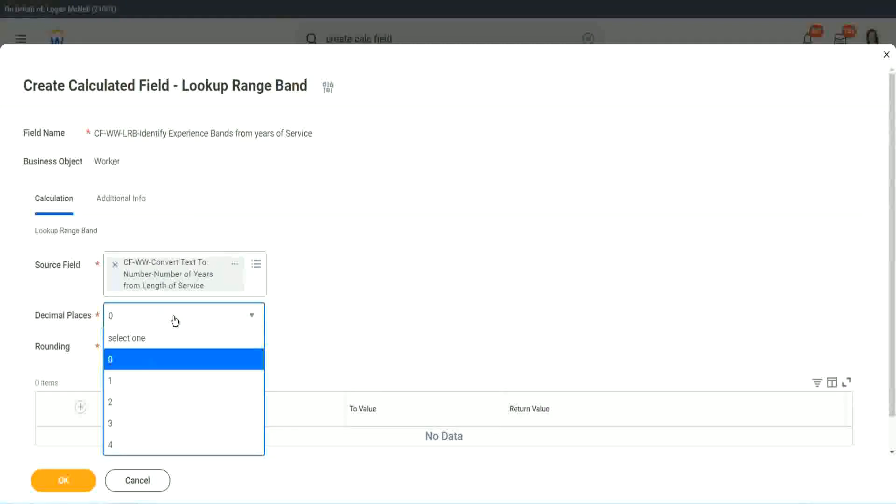
left_click(349, 306)
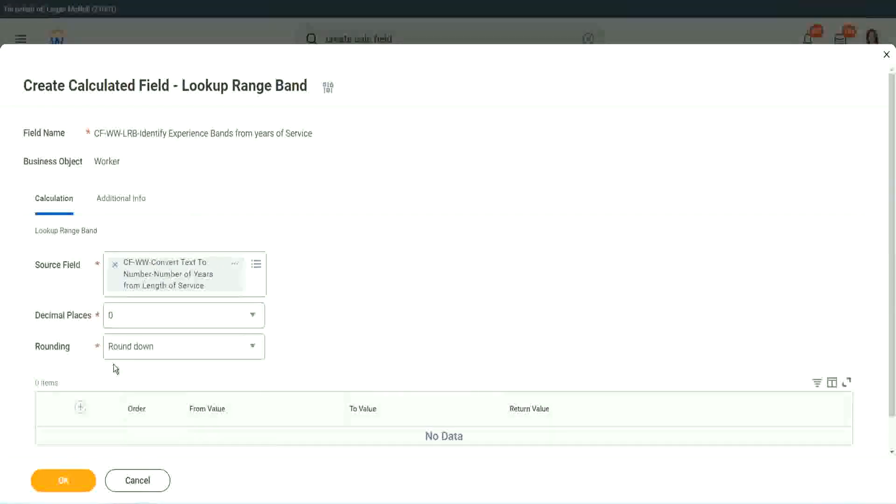
left_click(144, 350)
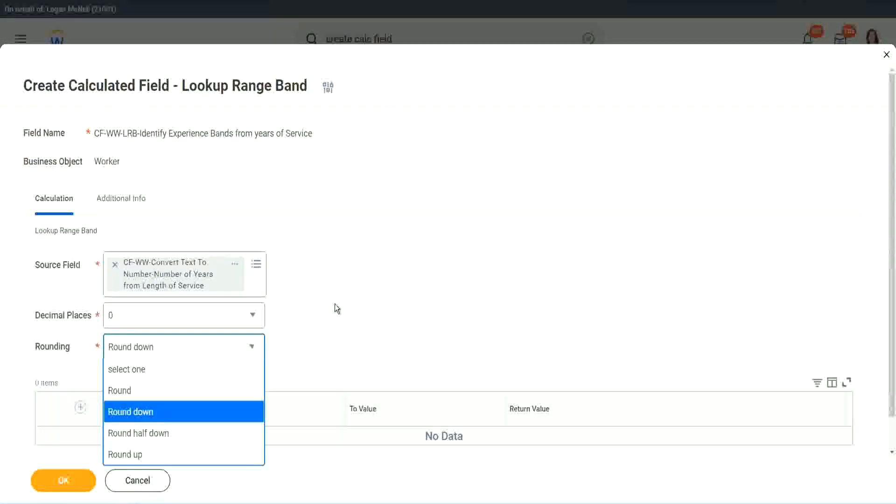
left_click(315, 343)
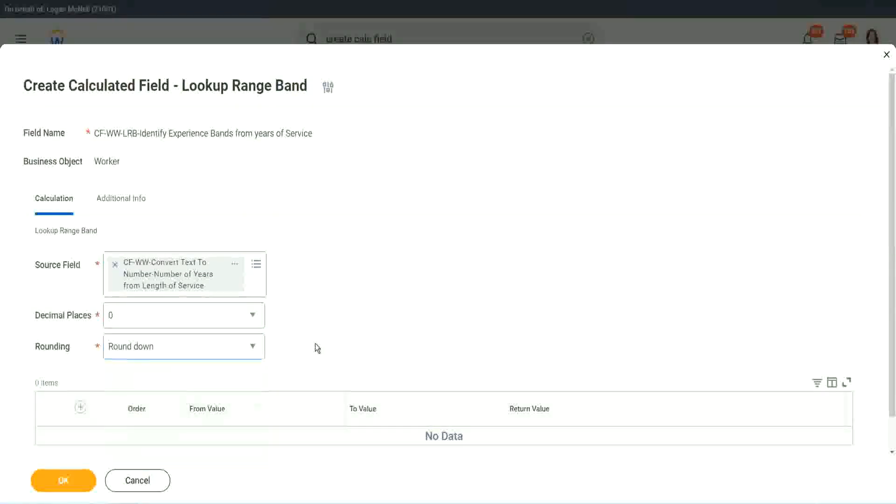
left_click(151, 345)
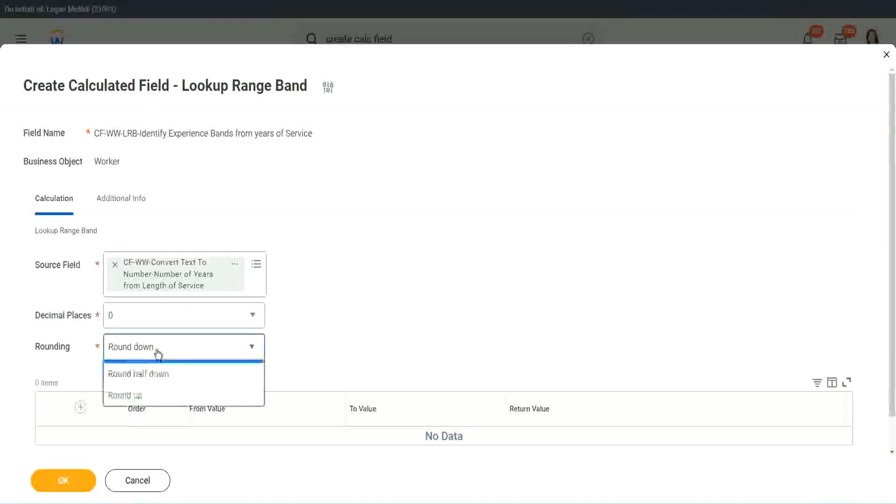
left_click(151, 391)
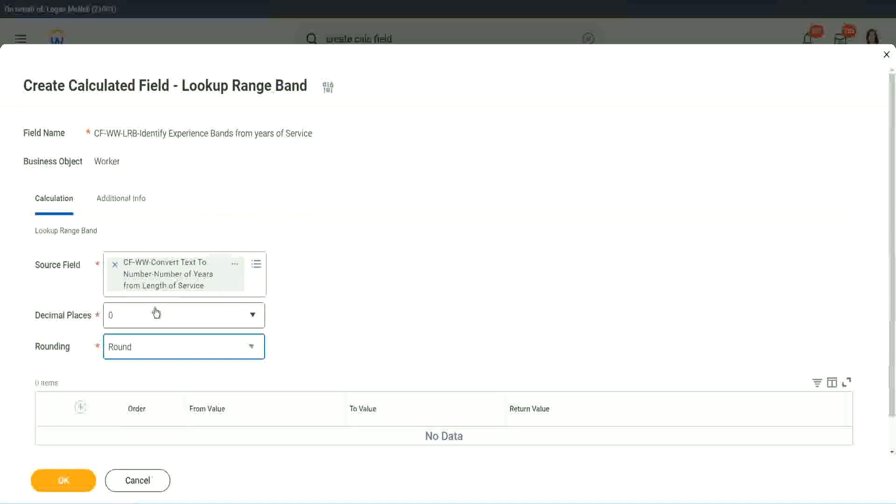
Add a first range band from 0 to 7 with the return value Amateur.
left_click(81, 408)
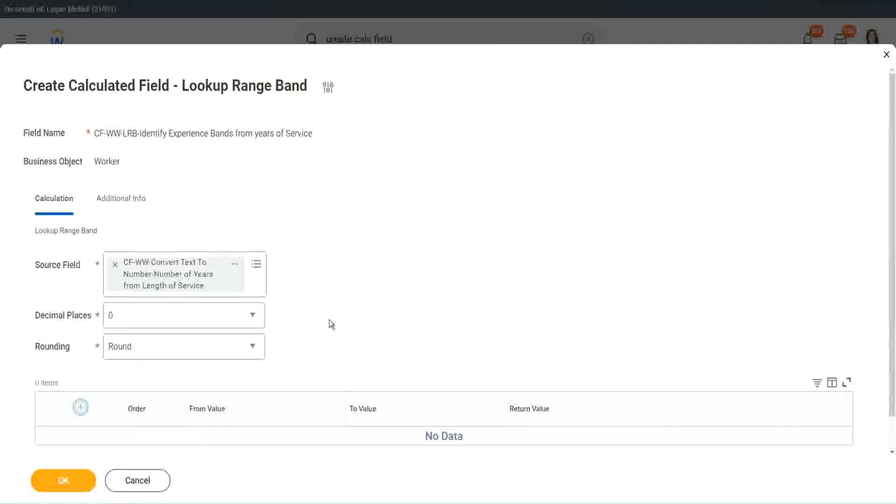
scroll(373, 276, "down", 2)
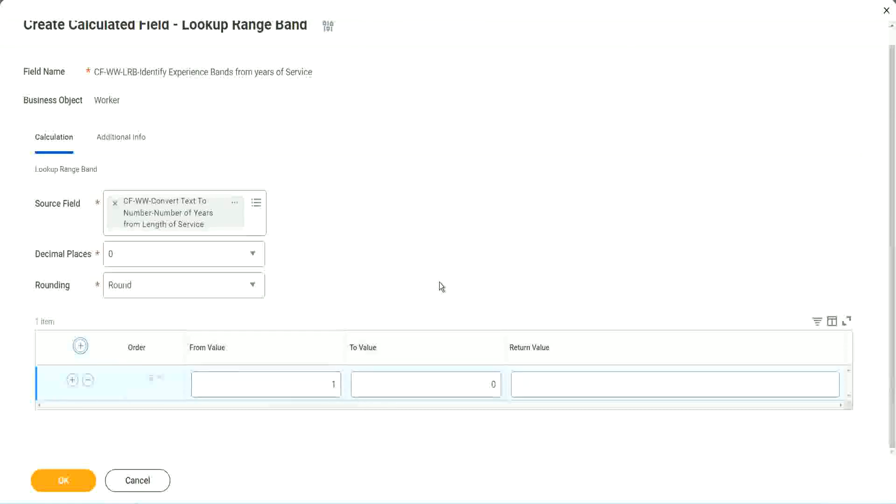
left_click(327, 387)
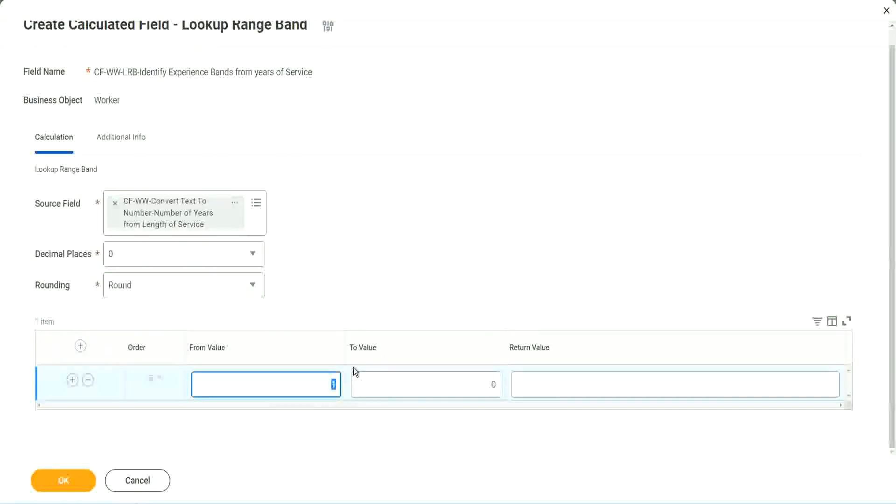
type("0")
key("Tab")
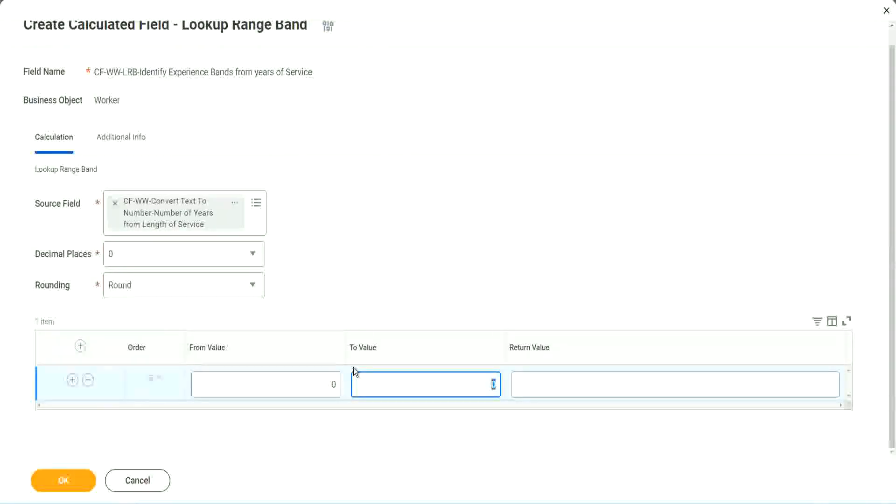
type("7")
key("Tab")
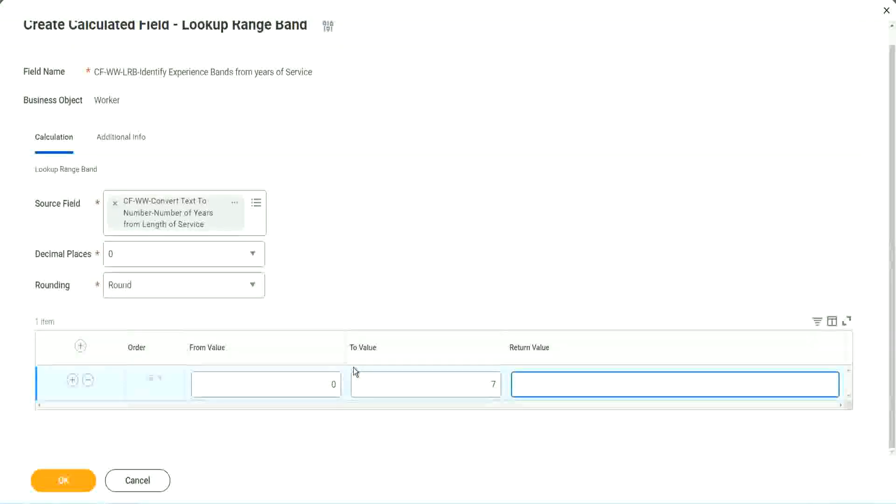
type("Amateur")
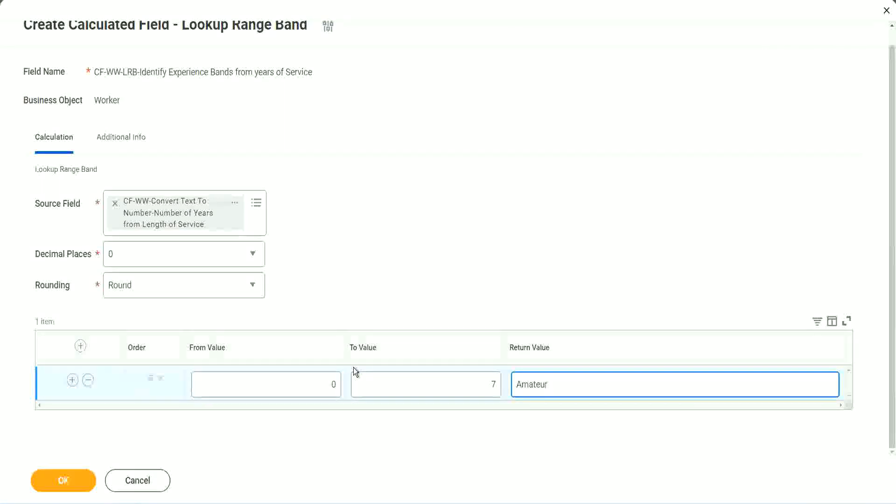
left_click(310, 393)
left_click(480, 376)
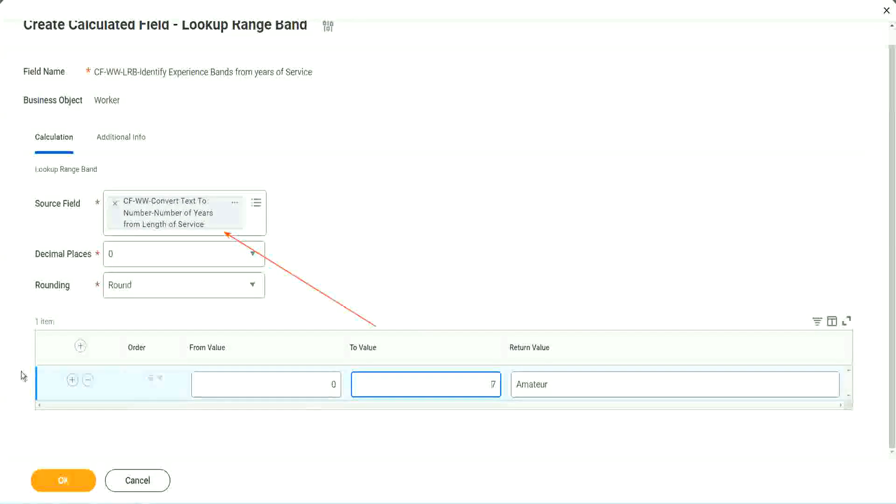
Add a second range band from 8 to 15 with the return value Experienced.
left_click(71, 381)
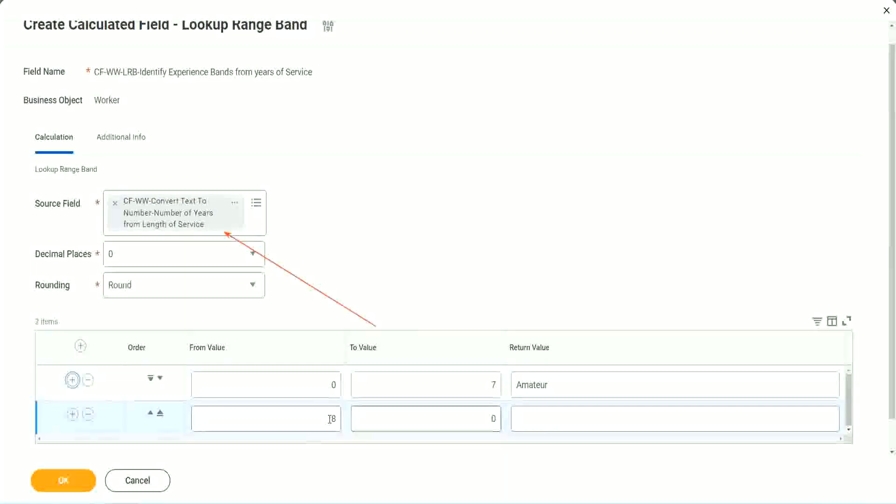
double_click(336, 419)
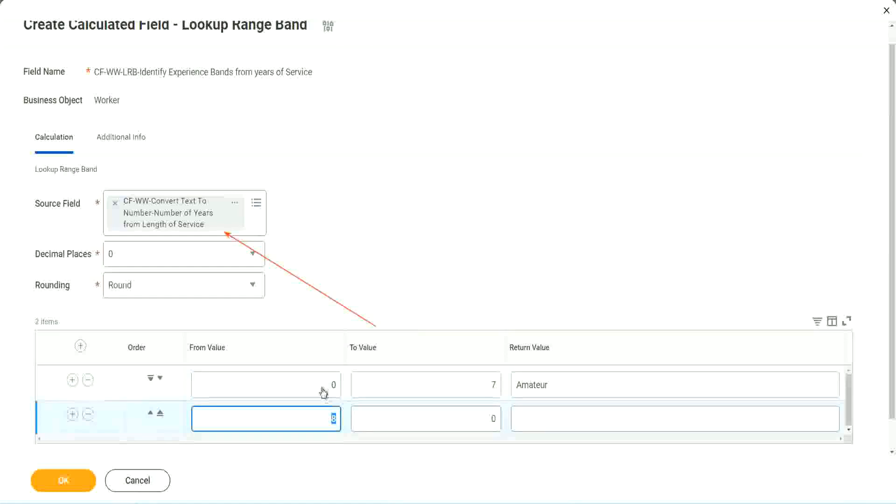
left_click(488, 385)
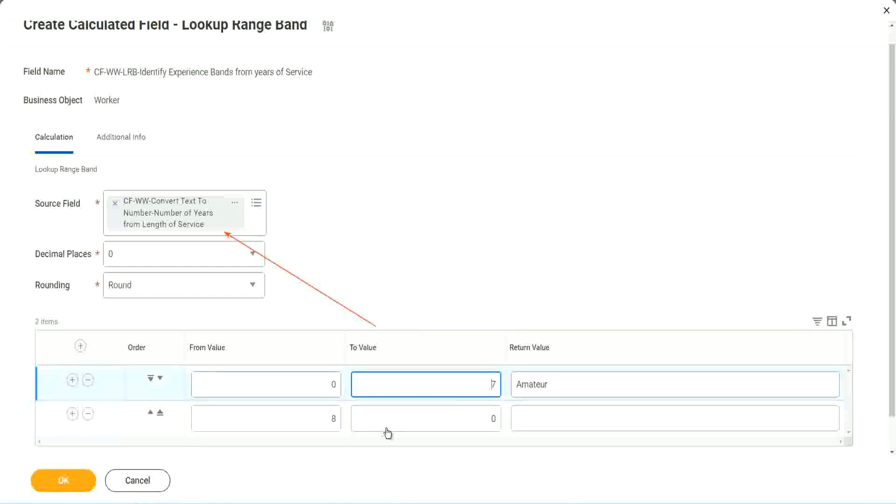
double_click(325, 418)
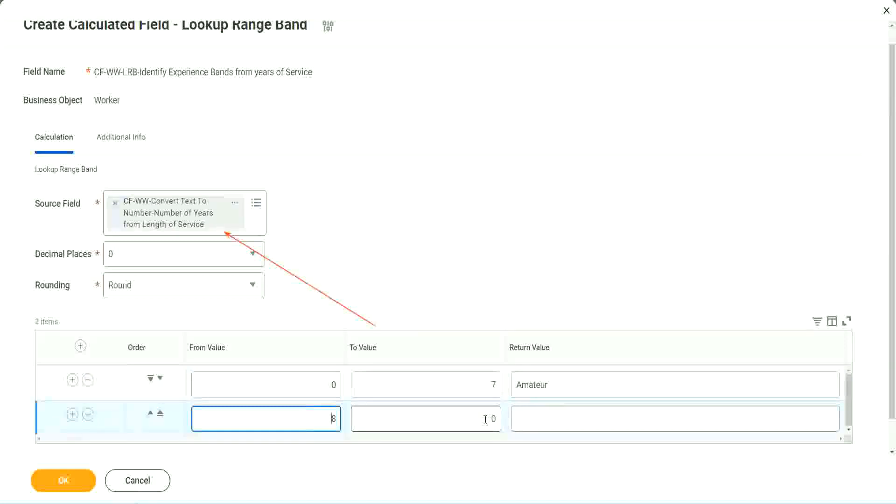
left_click(485, 419)
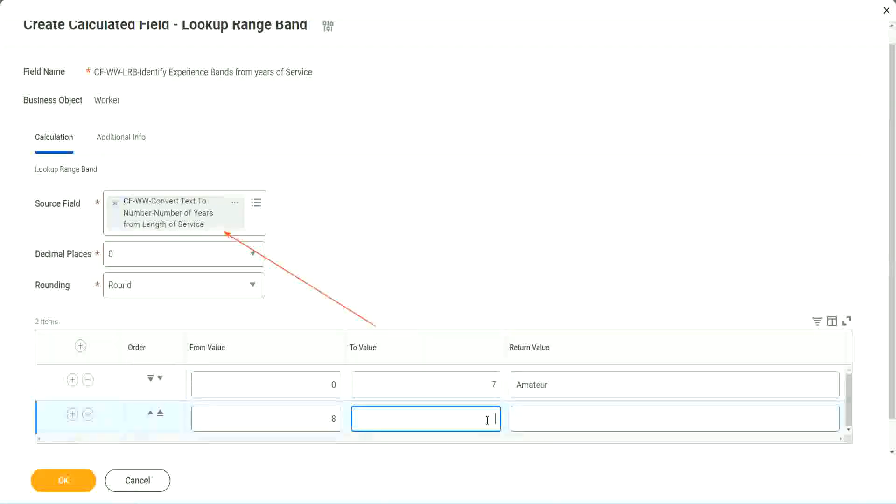
type("15")
left_click(552, 416)
type("Ex")
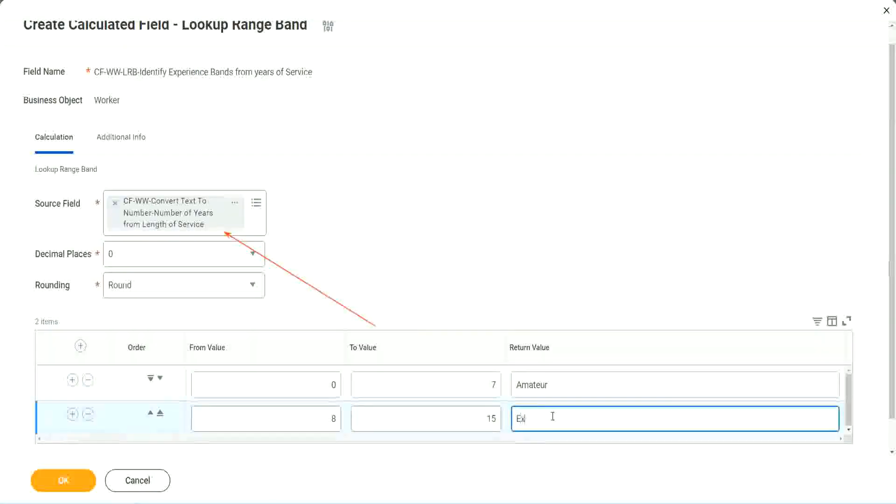
type("perienced")
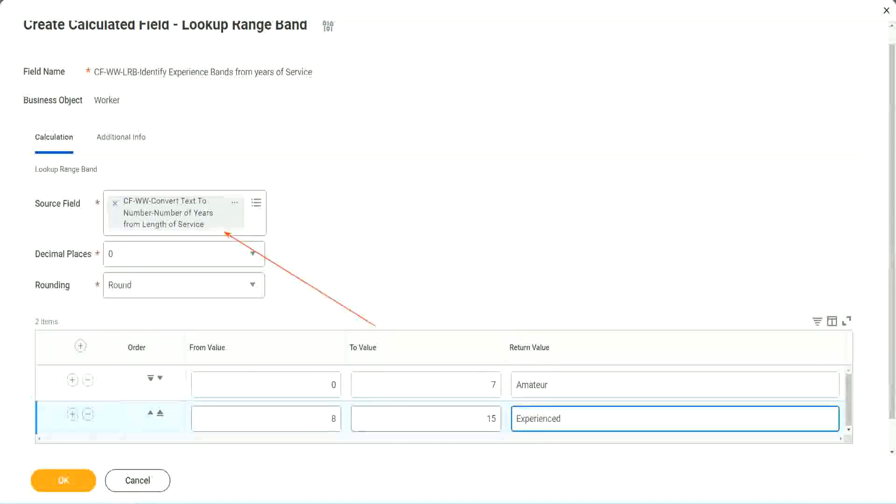
Add a third range band from 16 to 30 with the return value Senior.
left_click(72, 414)
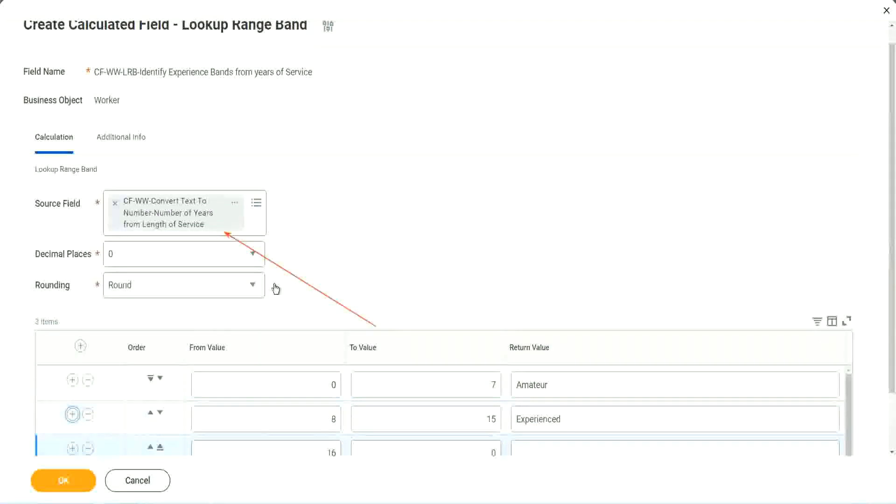
scroll(275, 288, "down", 2)
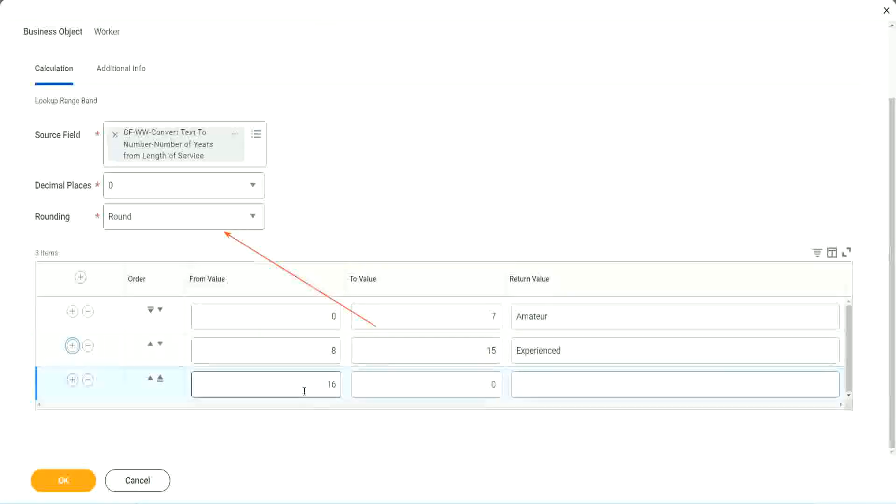
left_click(449, 385)
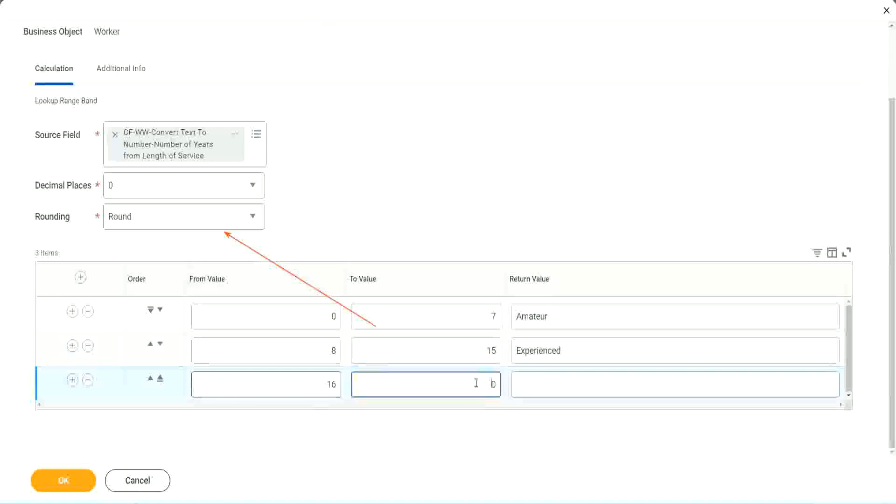
type("3")
key("Tab")
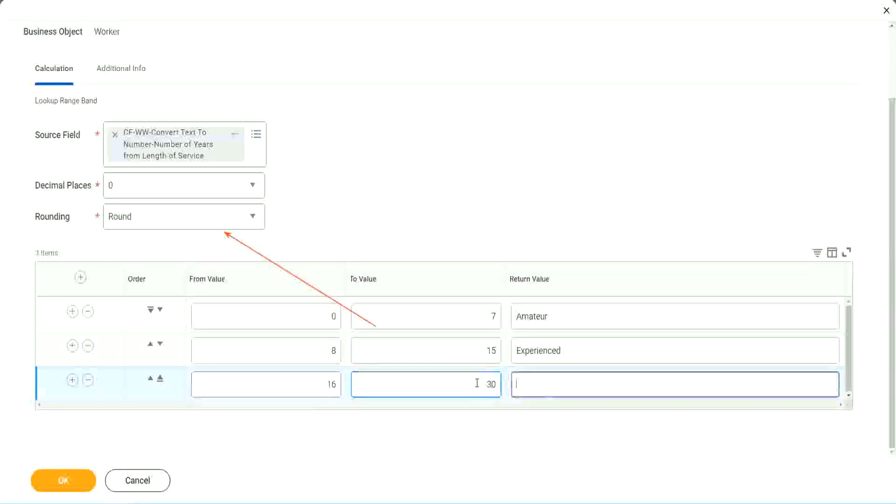
type("L")
key("BackSpace")
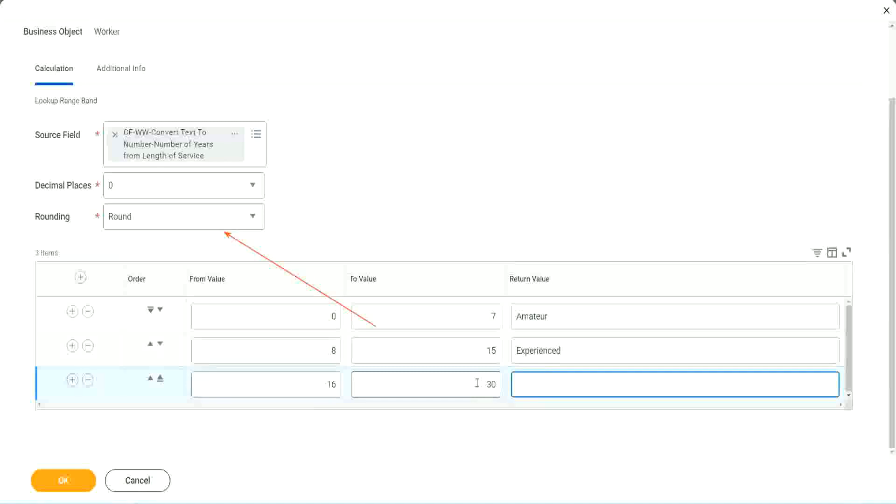
type("Senior")
Add a fourth range band from 31 to 1000 with the return value Legend.
left_click(72, 380)
left_click(295, 380)
left_click(295, 379)
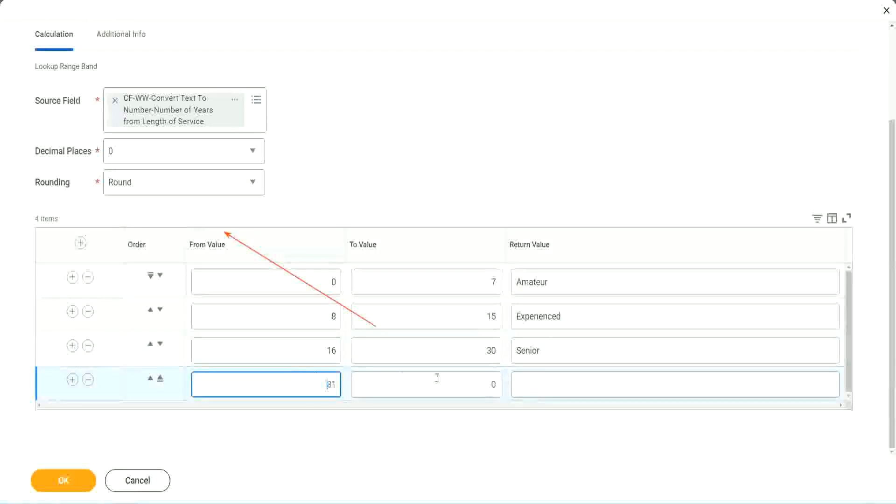
left_click(483, 384)
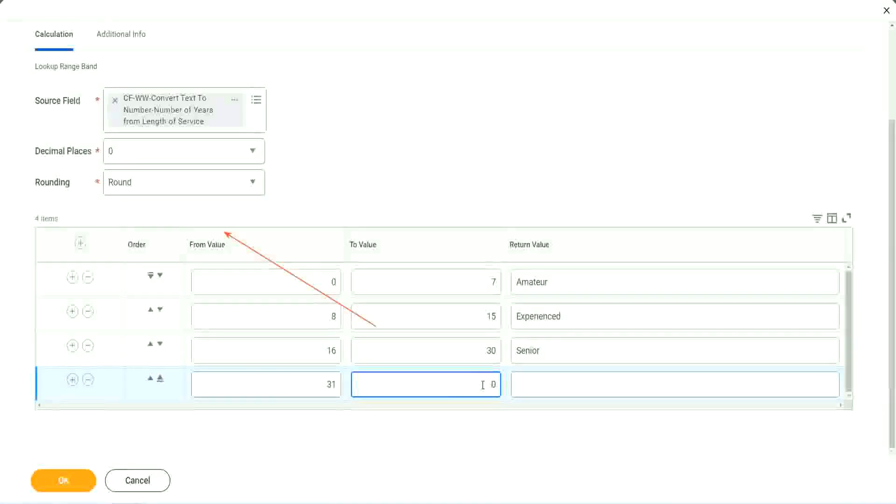
type("1000")
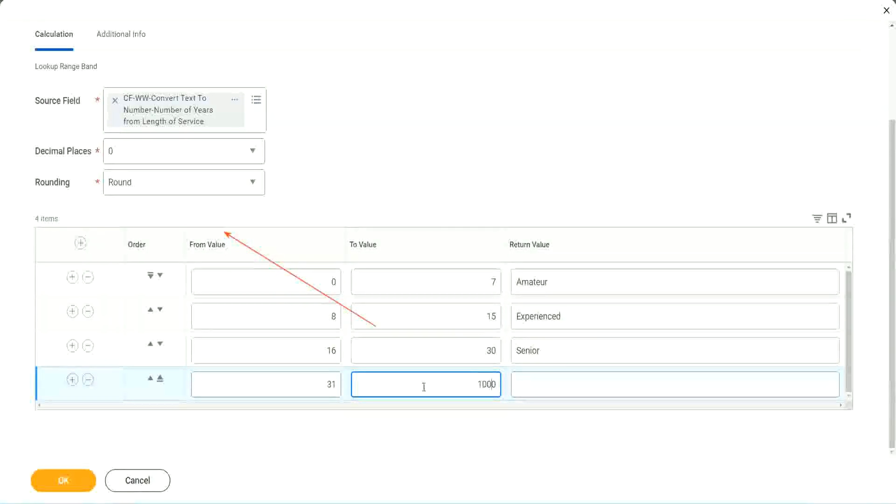
left_click(520, 381)
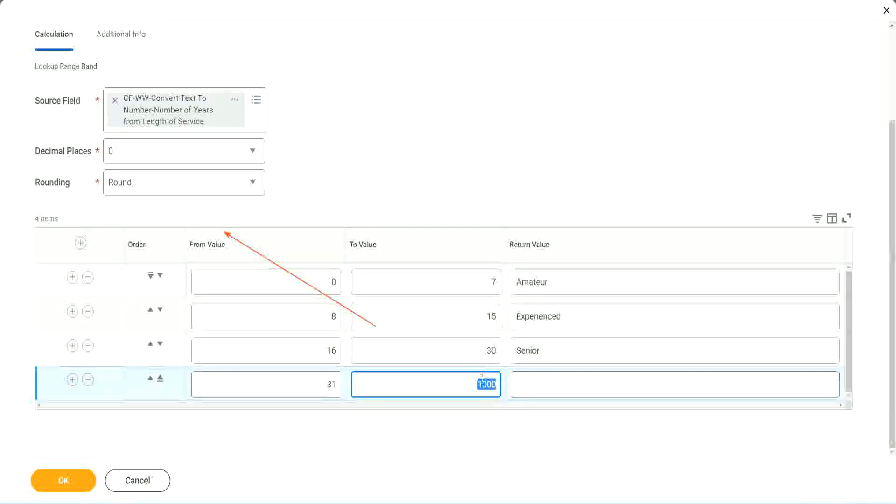
left_click_drag(474, 380, 502, 382)
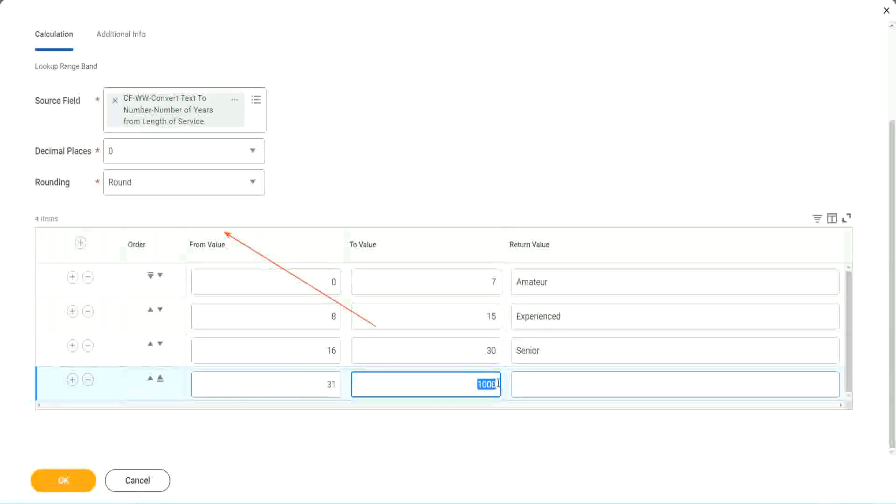
left_click(559, 384)
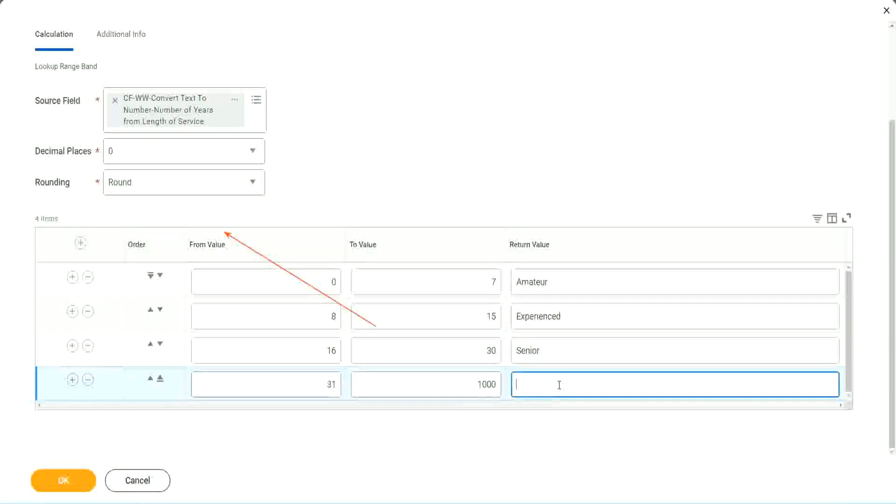
type("Legend")
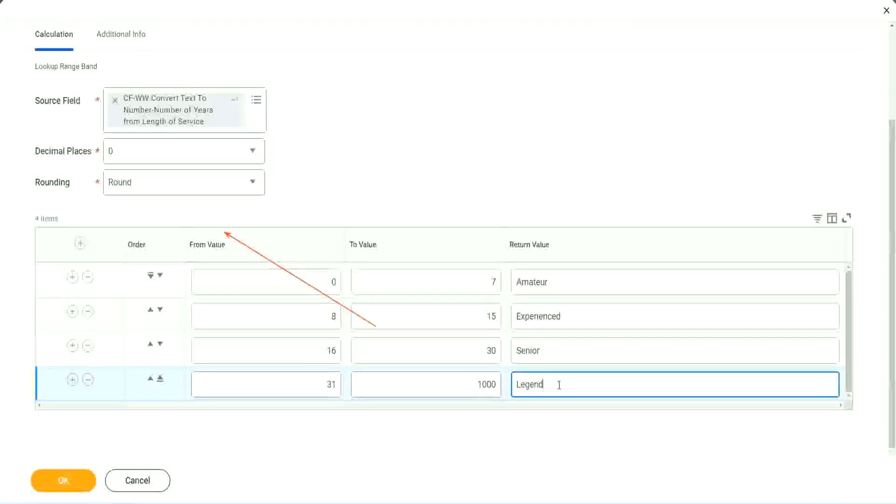
left_click(417, 156)
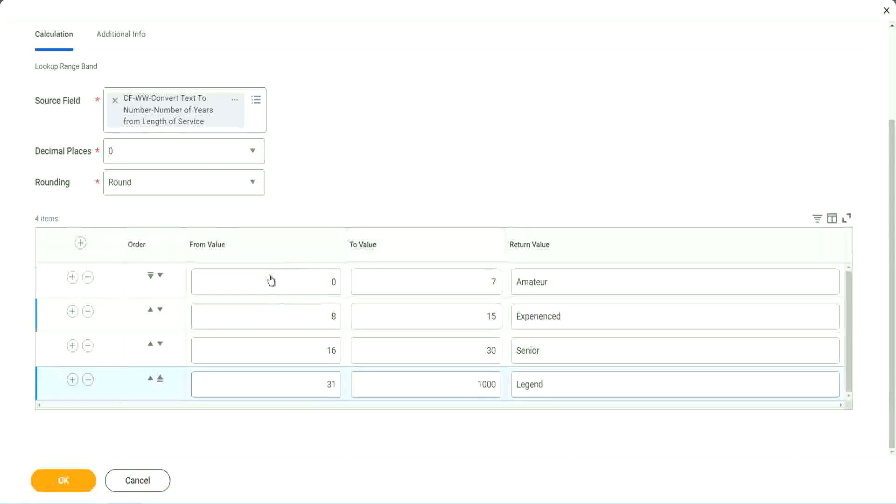
Review the return value of each of the four range bands against its from and to values.
double_click(580, 282)
double_click(579, 317)
double_click(566, 355)
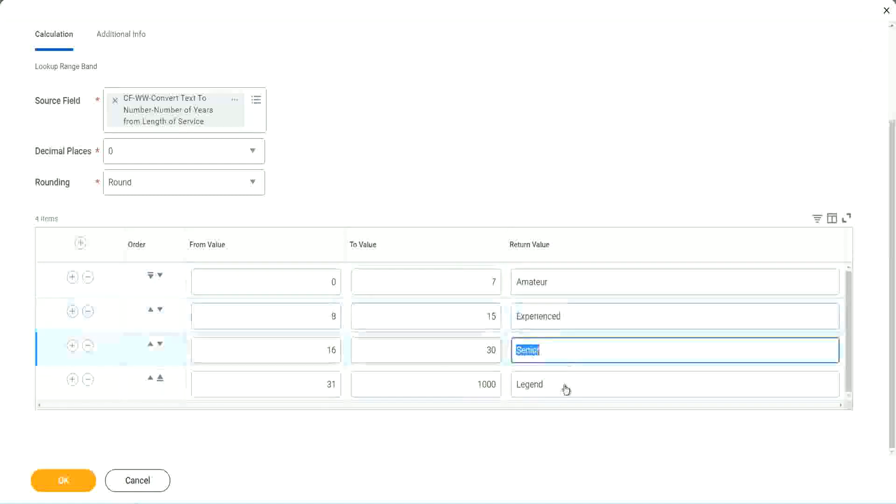
double_click(564, 384)
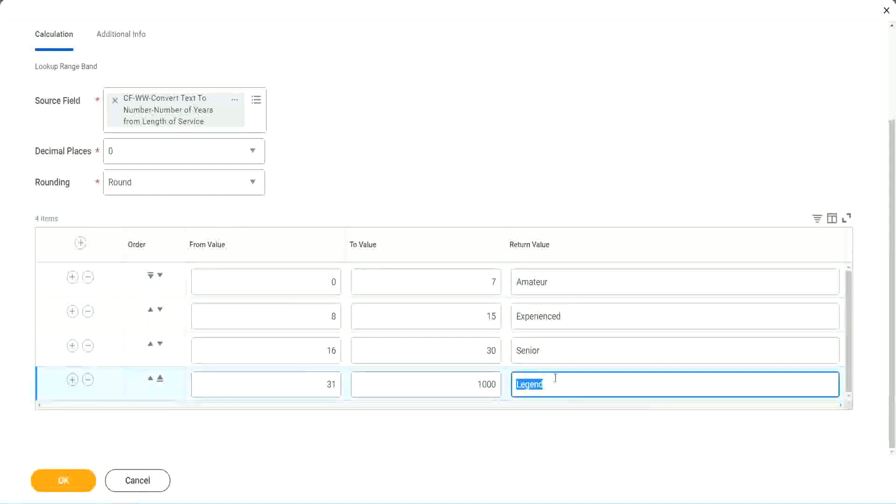
double_click(287, 283)
double_click(459, 275)
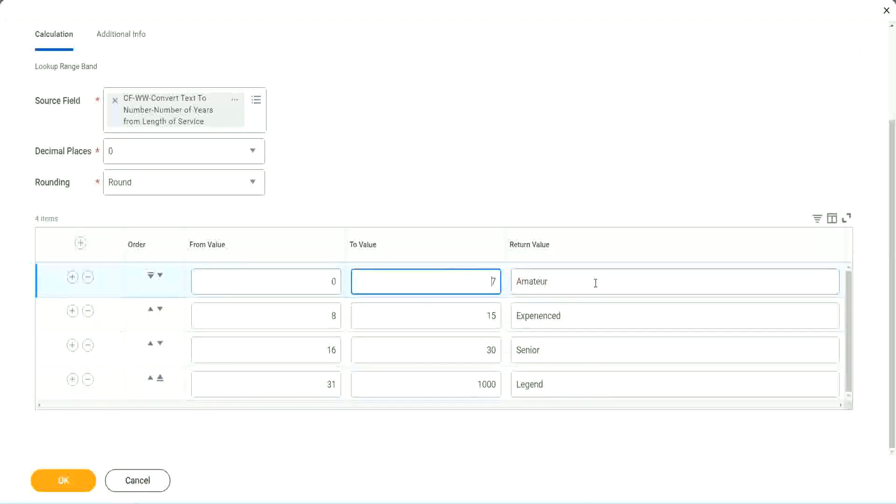
double_click(592, 282)
double_click(580, 317)
double_click(568, 353)
double_click(563, 384)
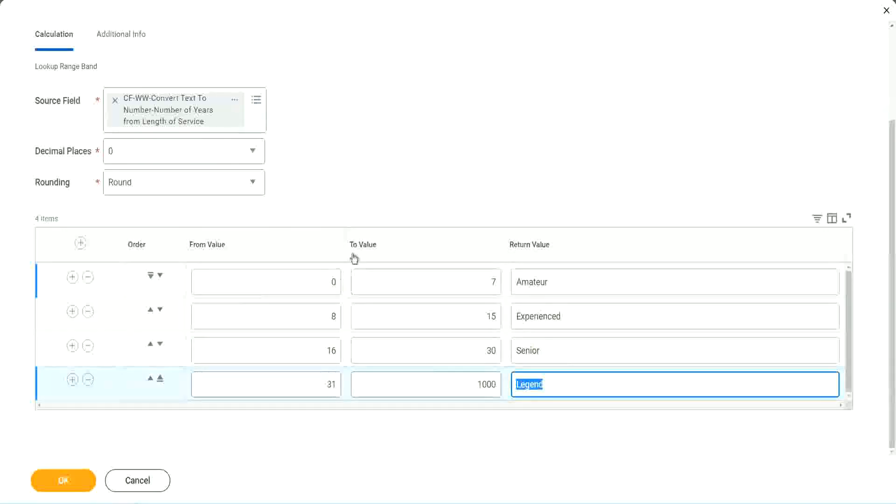
Save the Lookup Range Band calculated field and copy its name from the save confirmation.
left_click(415, 195)
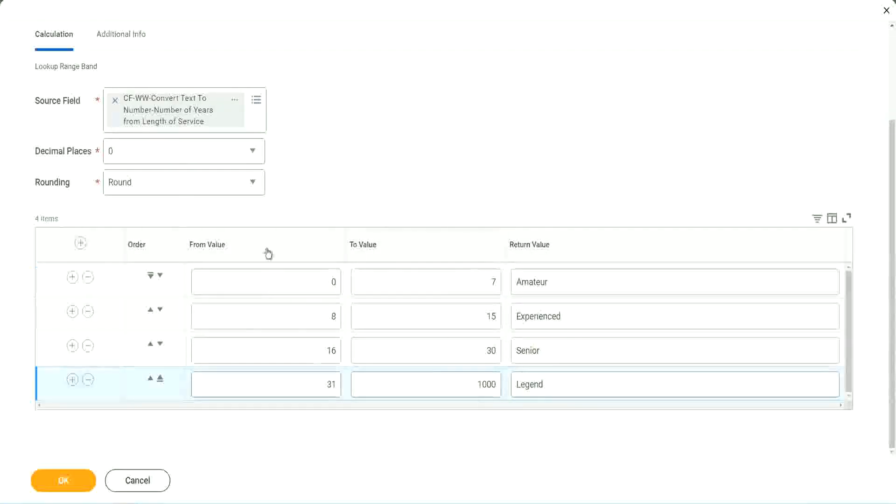
left_click(62, 479)
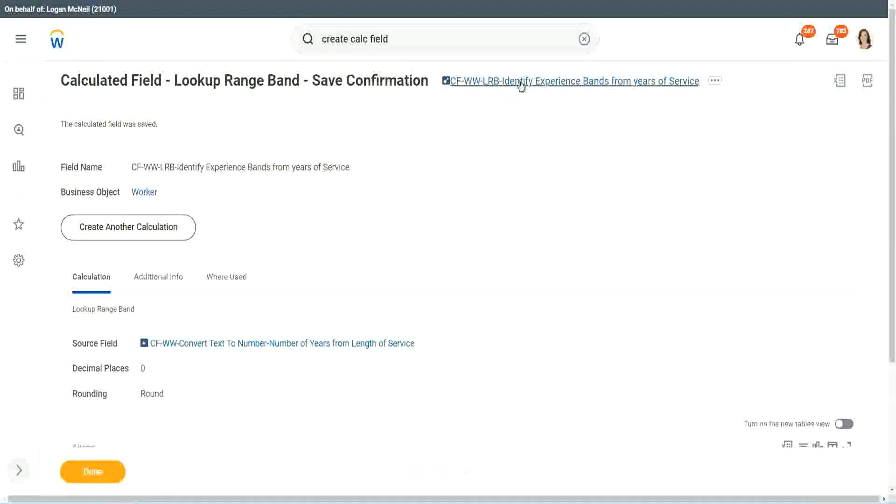
right_click(521, 86)
left_click(531, 133)
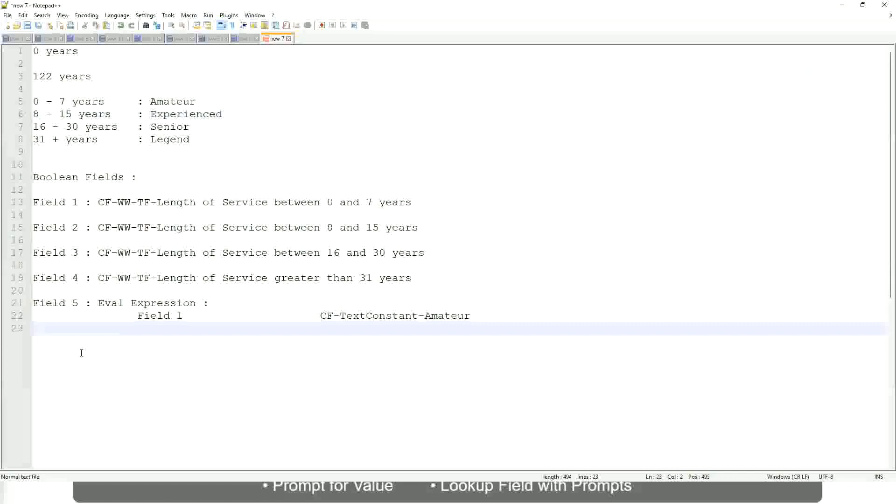
In the Notepad++ notes, add the amount 10,000 USD on a new line below the Eval Expression entry, leaving blank lines between.
key("Return")
key("Return")
key("Return")
key("BackSpace")
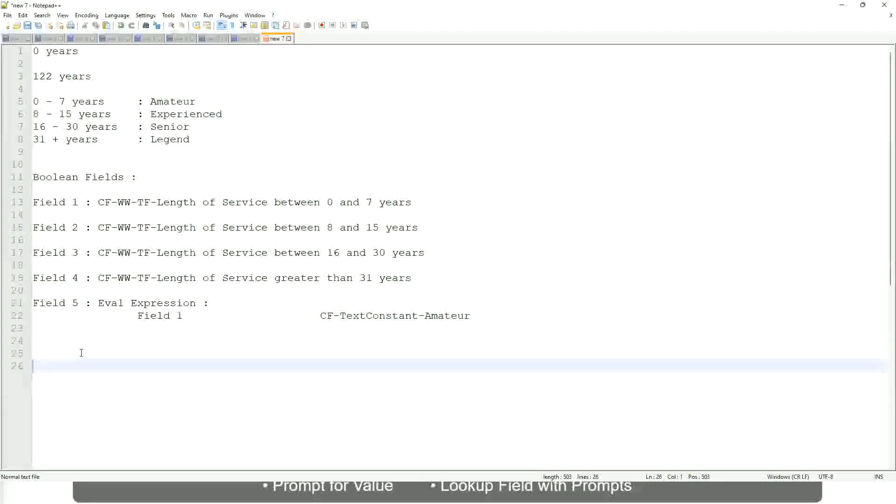
type("10,000 USD")
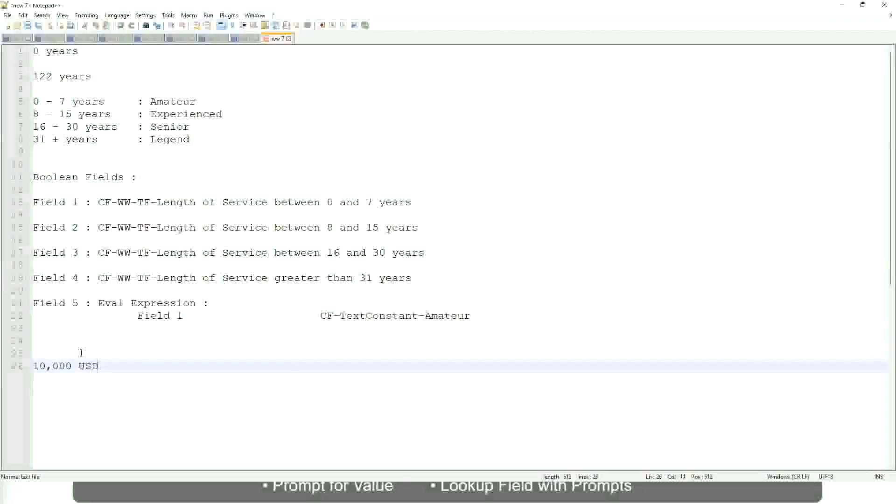
Add the amount 1,000,000 USD on the same line as 10,000 USD, separated from it by a wide tabbed gap.
key("Tab")
key("Tab")
key("Tab")
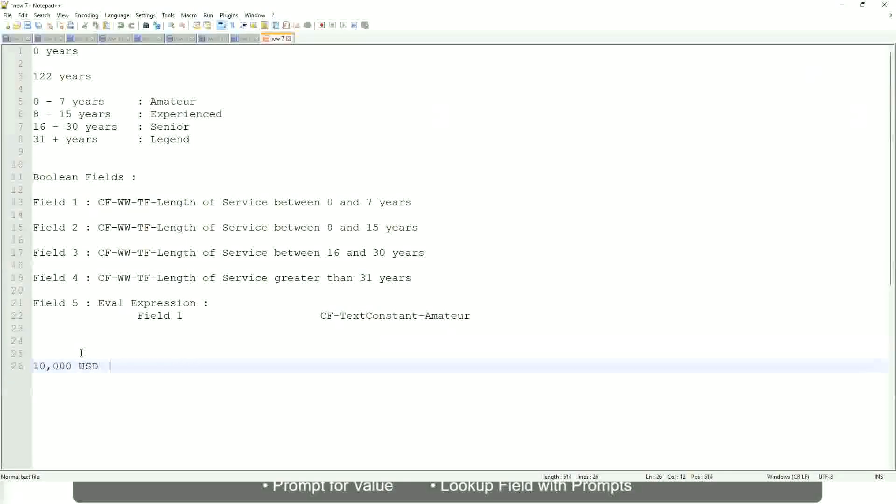
key("Tab")
key("Tab")
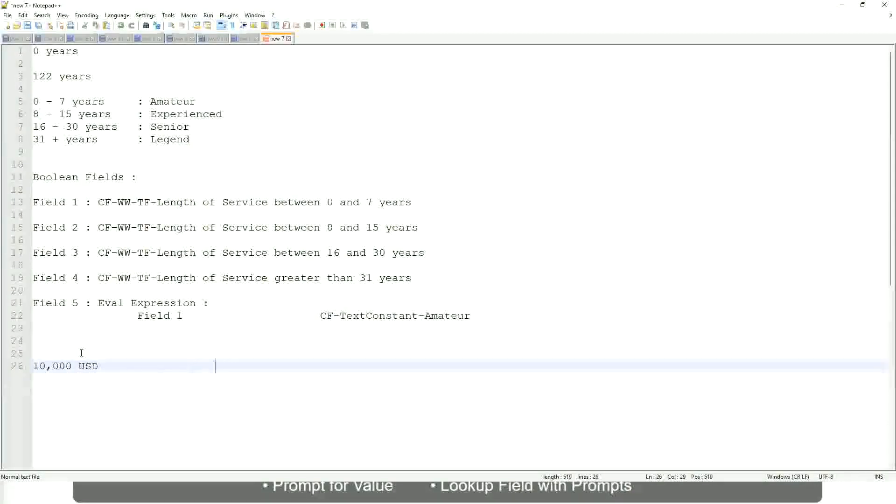
type("1,000,000")
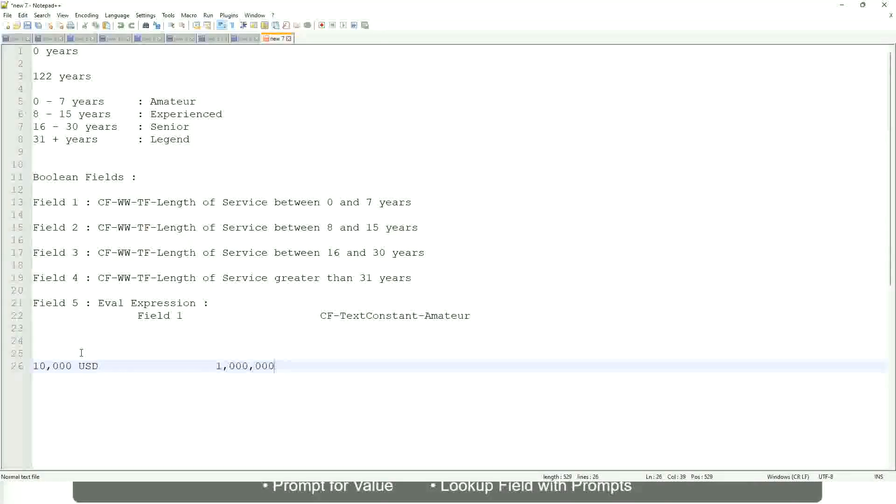
key("Left")
key("Left")
key("Left")
key("Left")
key("Left")
key("Left")
key("Left")
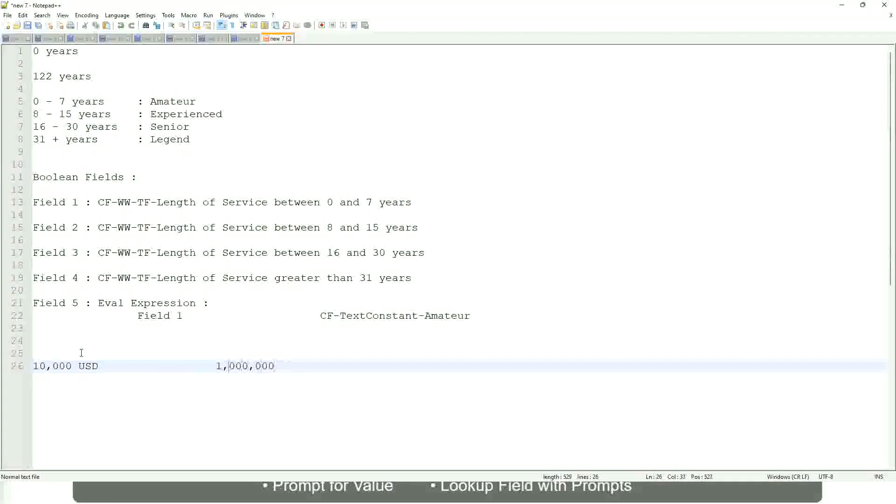
key("Right")
key("Right")
key("Right")
key("Right")
key("Right")
key("Right")
key("Right")
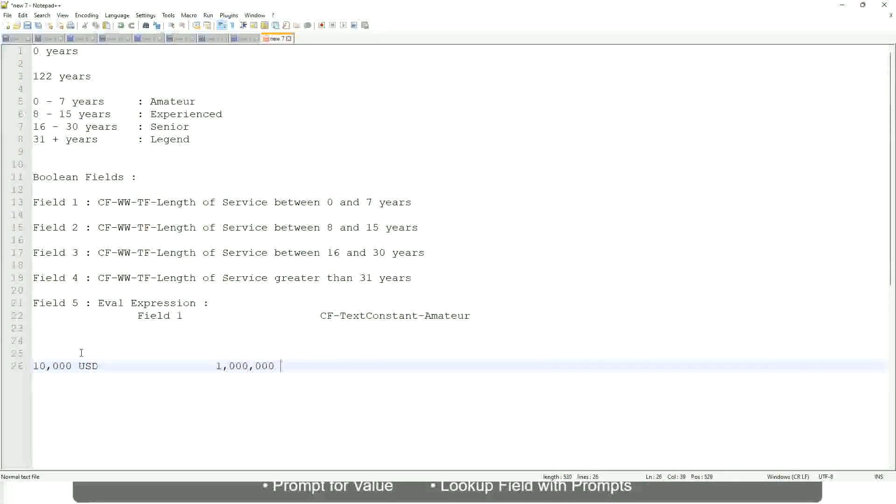
type("USD")
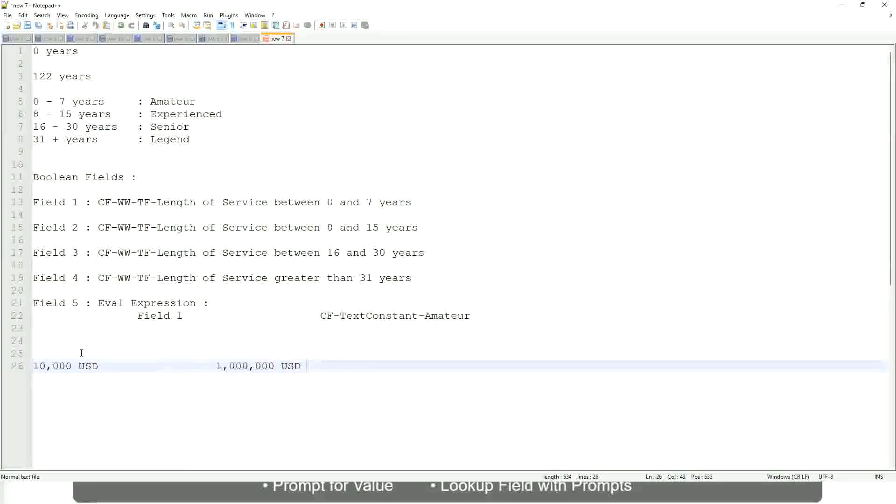
Below the two USD amounts, after a blank line, add the salary band 10 - 50,000 with the label Low.
key("Return")
key("Return")
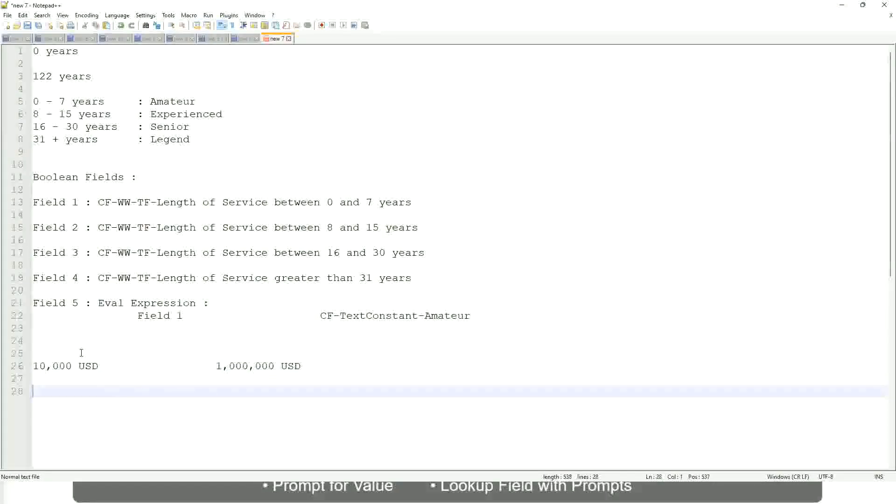
type("10 - 50,000")
key("Tab")
key("Tab")
key("Tab")
key("Tab")
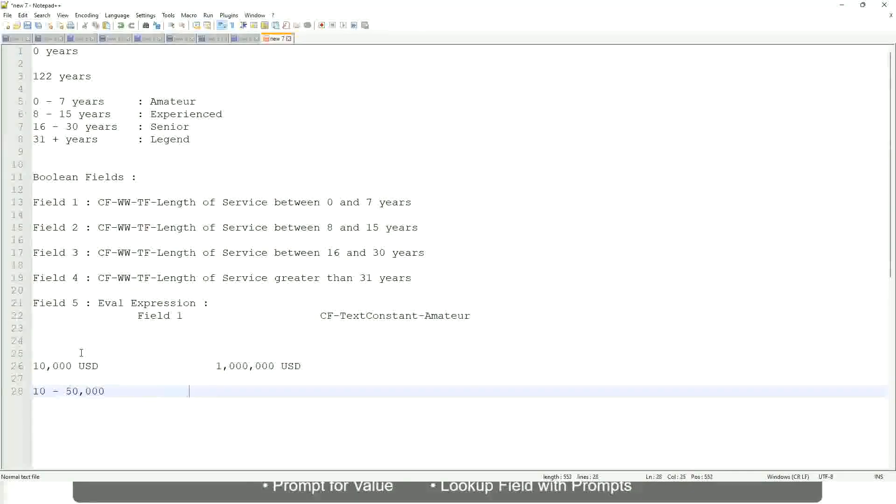
type(": Low")
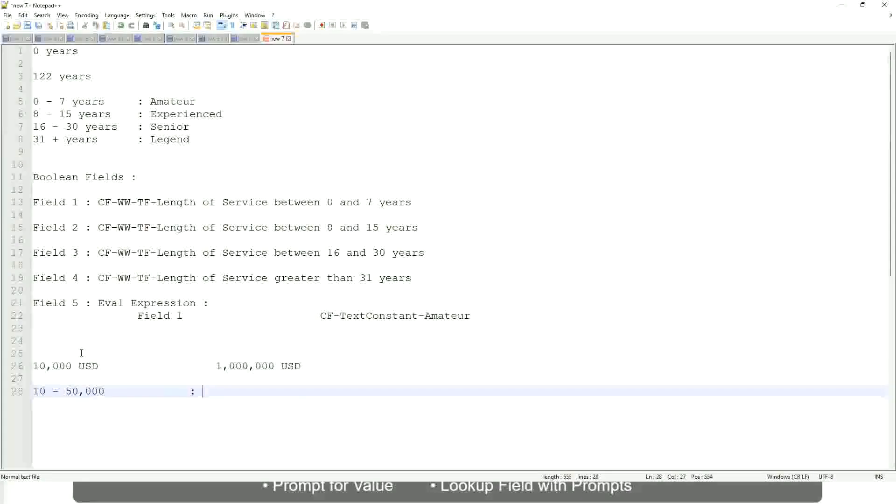
Directly below the Low band, add the band 50,001 - 150,000 with the aligned label Medium.
key("Return")
key("Return")
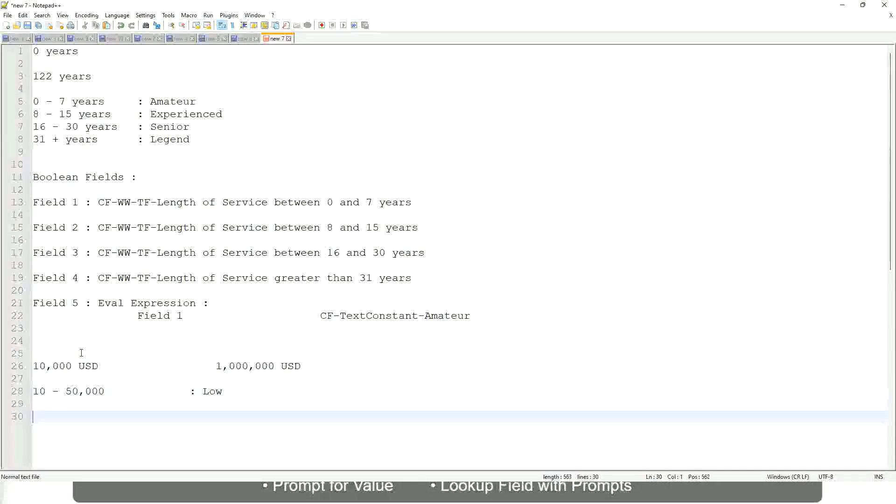
key("Up")
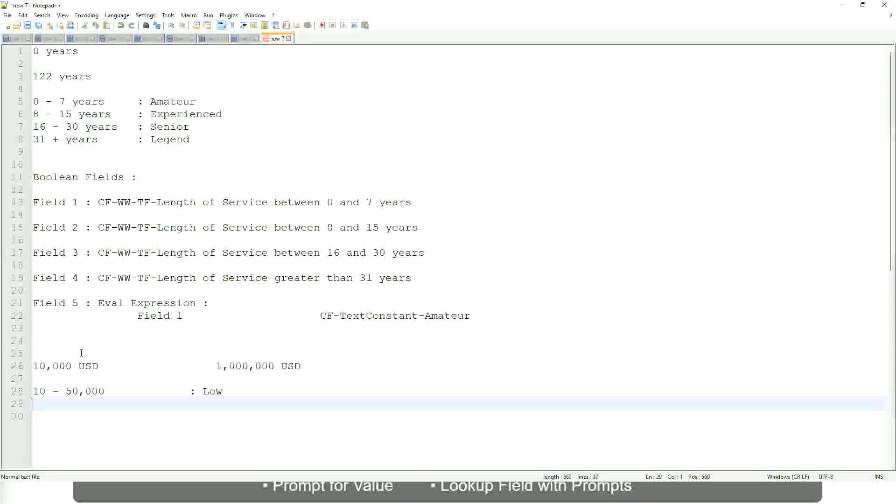
type("50,001 ")
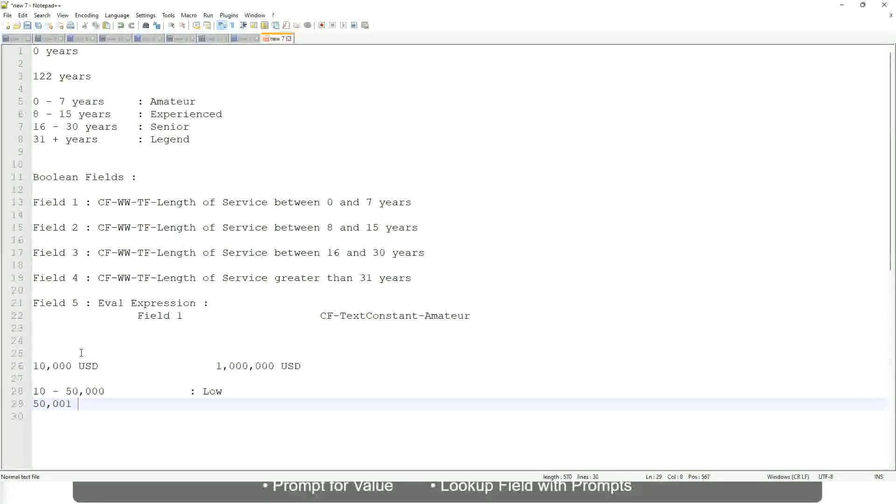
type("- 150,000")
key("Tab")
key("Tab")
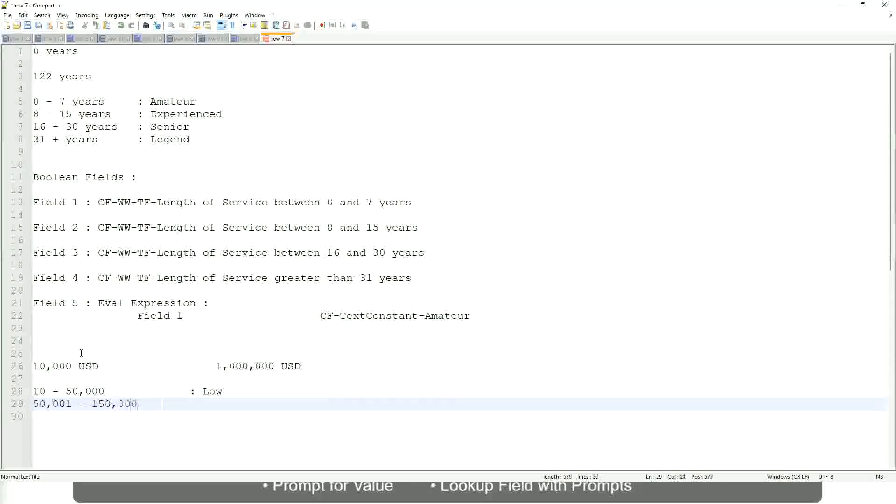
type(": Medium")
Add a third band line for > 150,000 with the label High, aligned with the labels above.
key("Return")
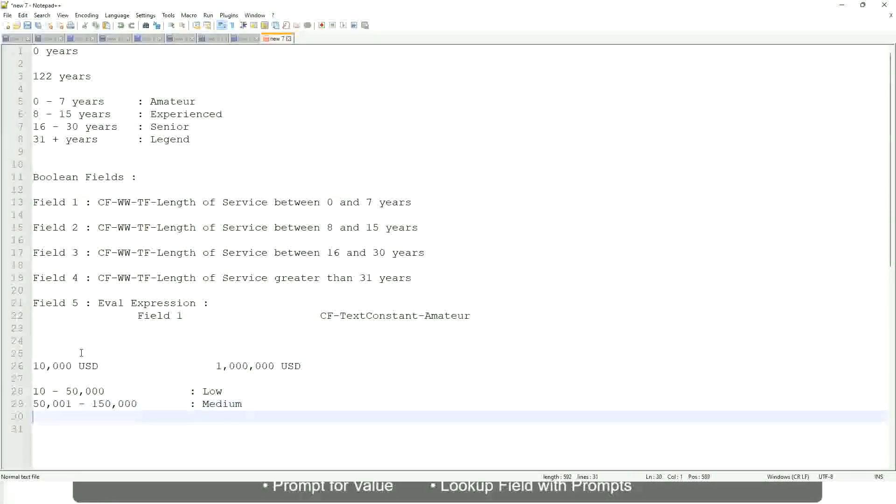
type("> 150,000")
key("Tab")
key("Tab")
type(": High")
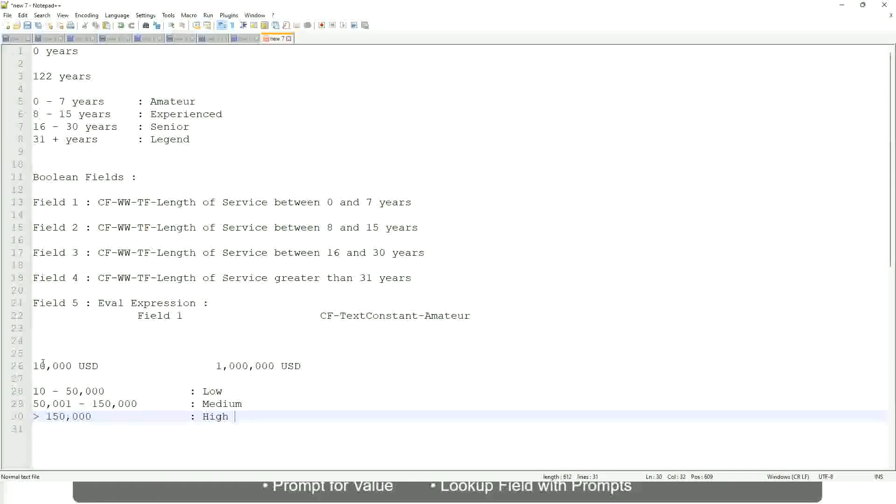
Review the 10,000 to 1,000,000 USD range against the Low, Medium and High bands listed beneath it.
left_click(29, 366)
left_click(29, 366)
left_click(39, 366)
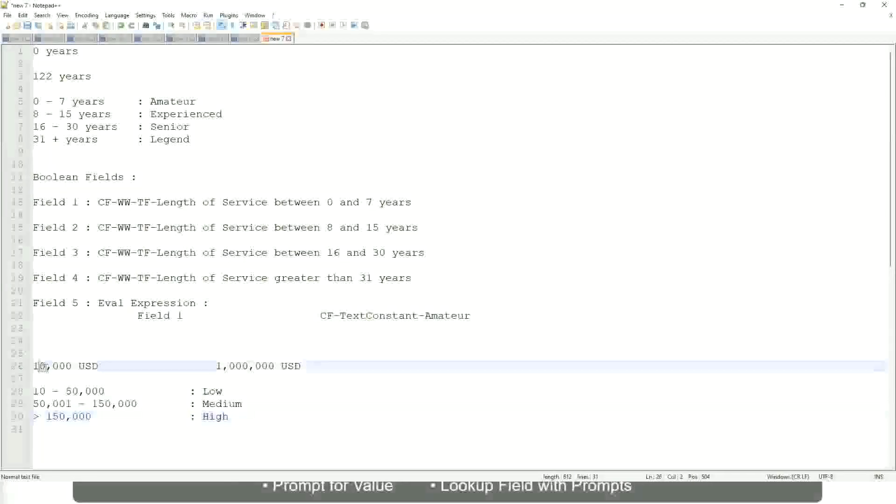
double_click(267, 367)
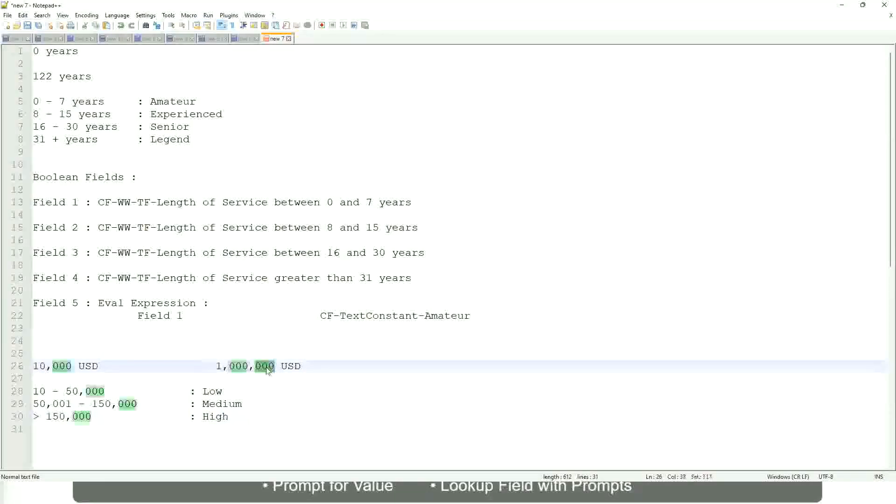
left_click(164, 404)
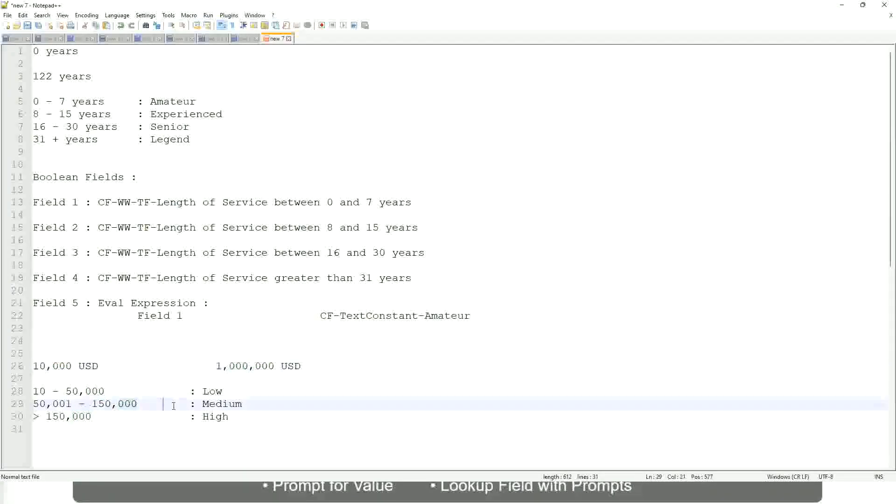
left_click(28, 367)
left_click(276, 367)
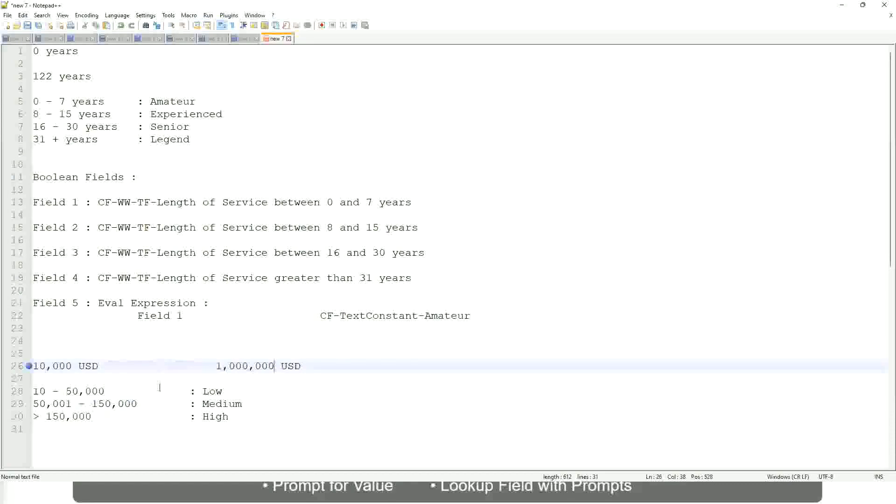
left_click(215, 391)
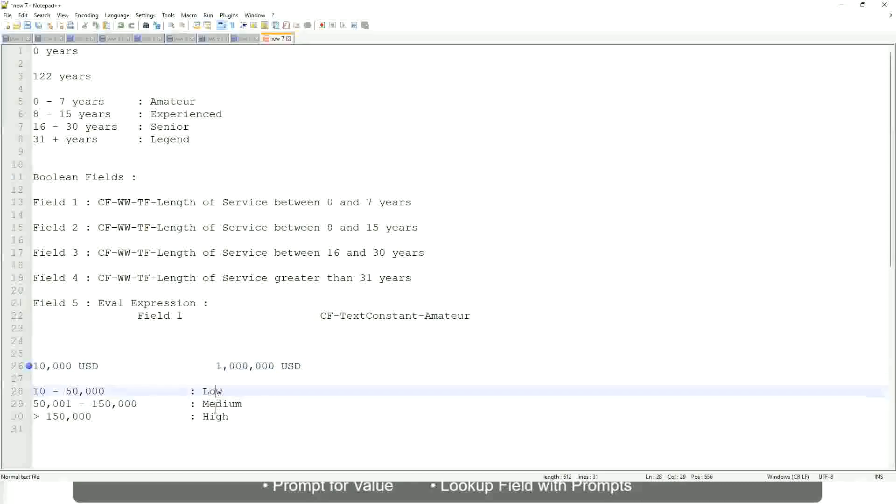
left_click(216, 407)
left_click(216, 420)
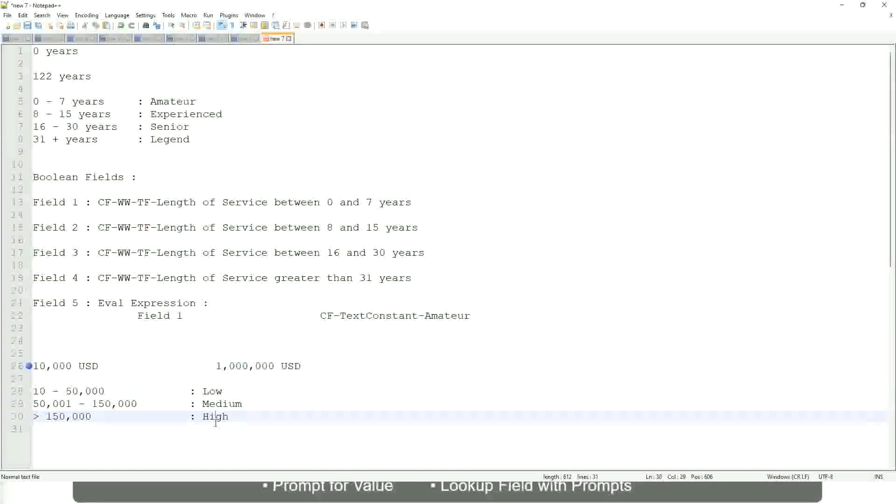
left_click(117, 378)
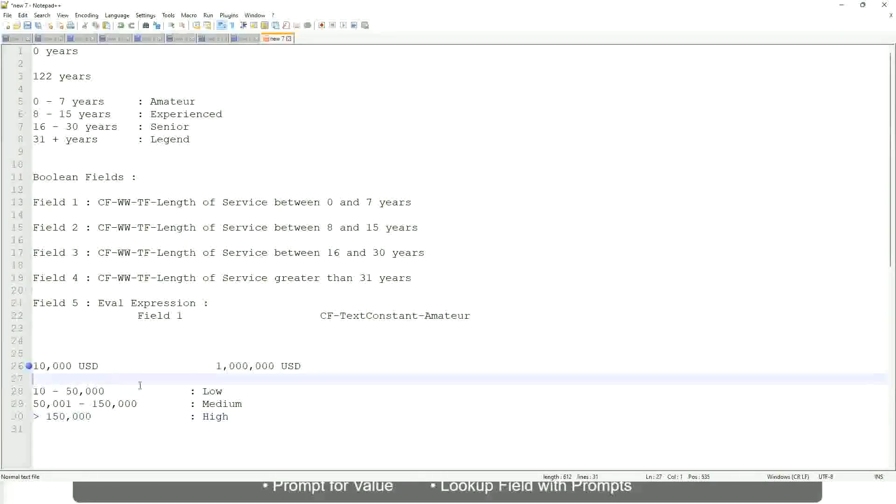
left_click(230, 416)
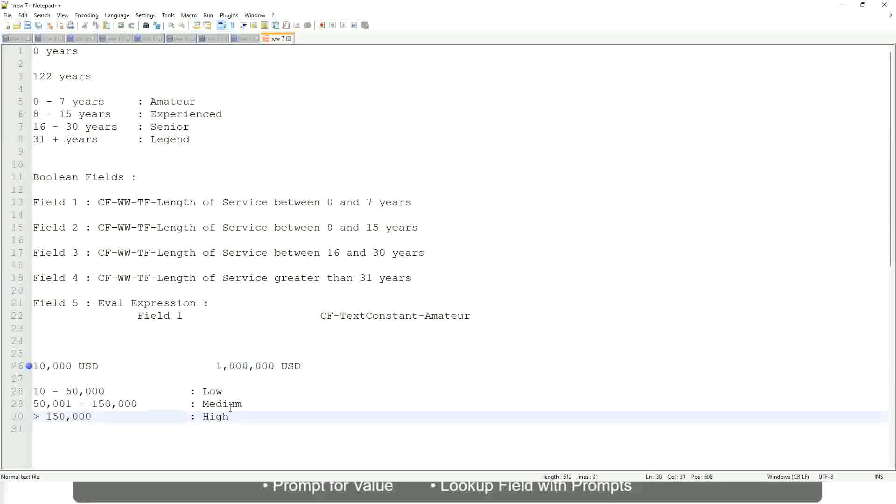